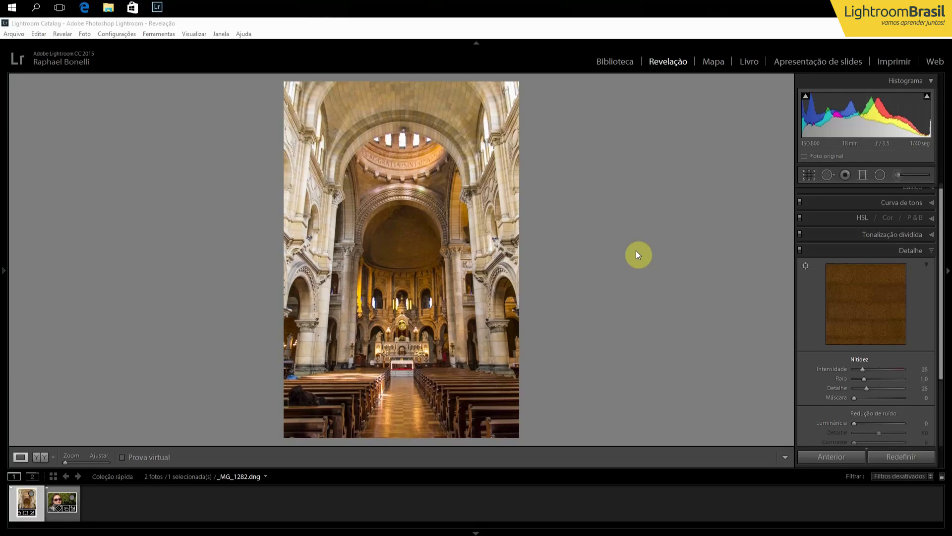
# - Aim the Detalhe preview at the candles and flowers on the altar, sampling other areas of the church first
pyautogui.moveTo(941, 299); pyautogui.dragTo(941, 336)
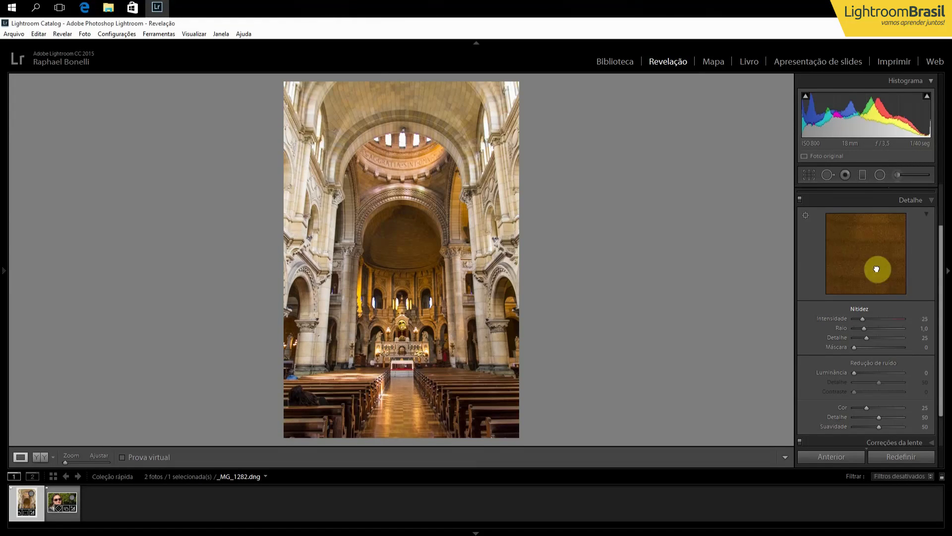
pyautogui.moveTo(877, 269)
pyautogui.mouseDown()
pyautogui.moveTo(861, 219)
pyautogui.moveTo(854, 248)
pyautogui.moveTo(839, 215)
pyautogui.moveTo(874, 278)
pyautogui.moveTo(831, 229)
pyautogui.moveTo(861, 261)
pyautogui.moveTo(869, 257)
pyautogui.mouseUp()
pyautogui.click(391, 198)
pyautogui.moveTo(397, 197); pyautogui.dragTo(492, 254)
pyautogui.moveTo(856, 272); pyautogui.dragTo(860, 239)
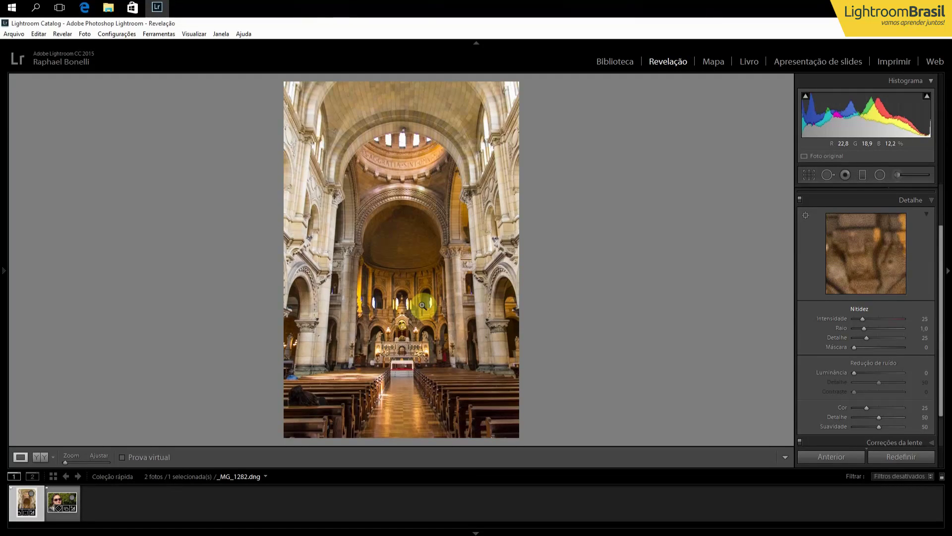
pyautogui.moveTo(865, 253); pyautogui.dragTo(805, 216)
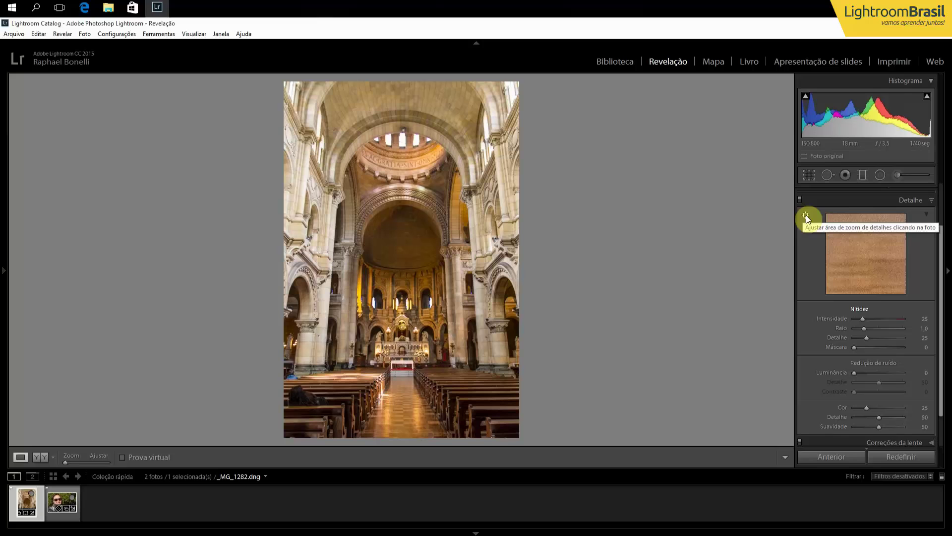
pyautogui.click(806, 215)
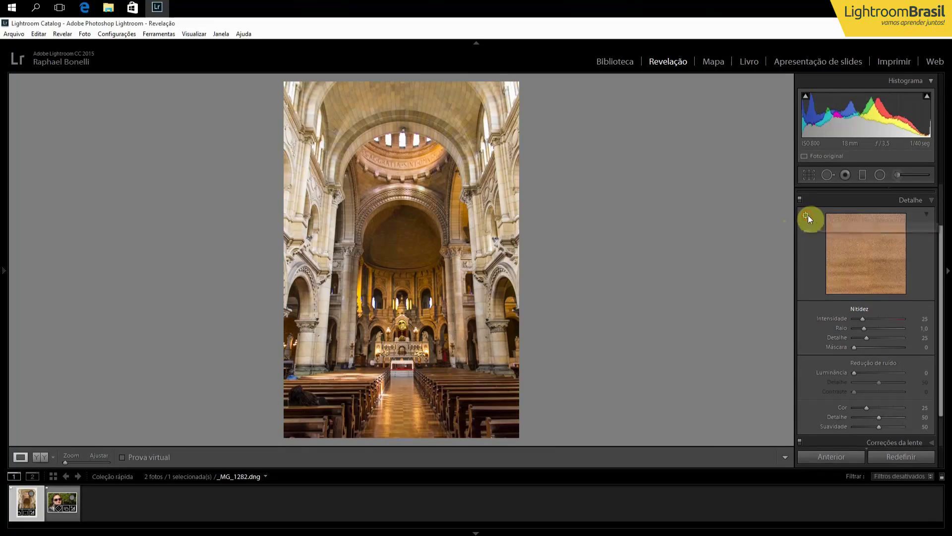
pyautogui.click(408, 358)
pyautogui.moveTo(408, 358)
pyautogui.mouseDown()
pyautogui.moveTo(389, 350)
pyautogui.moveTo(399, 353)
pyautogui.moveTo(396, 361)
pyautogui.moveTo(358, 395)
pyautogui.moveTo(391, 350)
pyautogui.mouseUp()
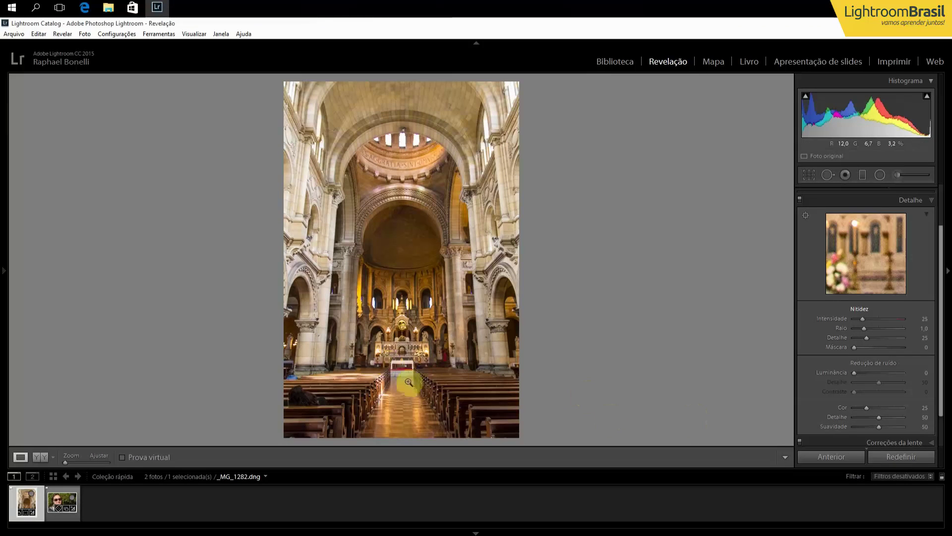
# - Magnify the altar area to 1:1 and try a sharpening Intensidade of 132, settling on 41
pyautogui.click(360, 364)
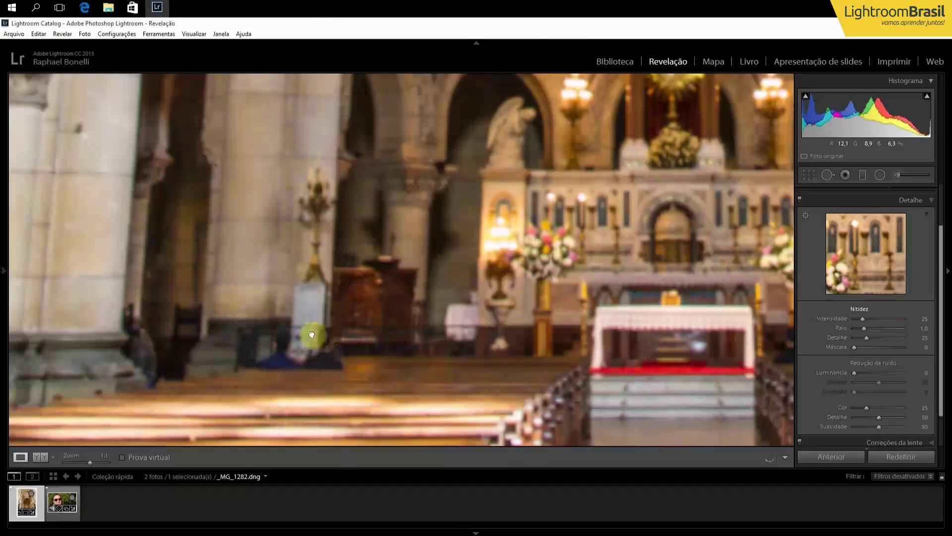
pyautogui.moveTo(311, 335); pyautogui.dragTo(198, 361)
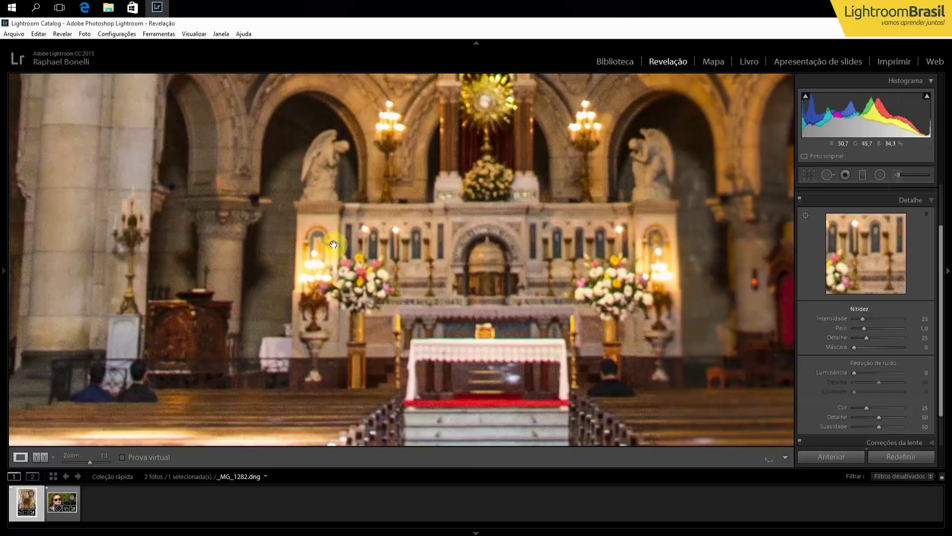
pyautogui.moveTo(323, 277); pyautogui.dragTo(423, 346)
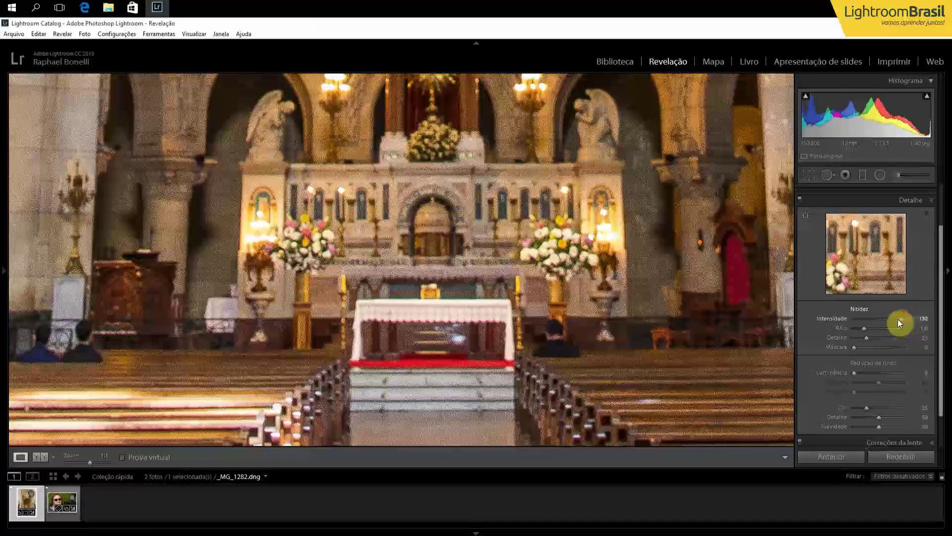
pyautogui.moveTo(865, 321)
pyautogui.mouseDown()
pyautogui.moveTo(850, 320)
pyautogui.moveTo(861, 321)
pyautogui.mouseUp()
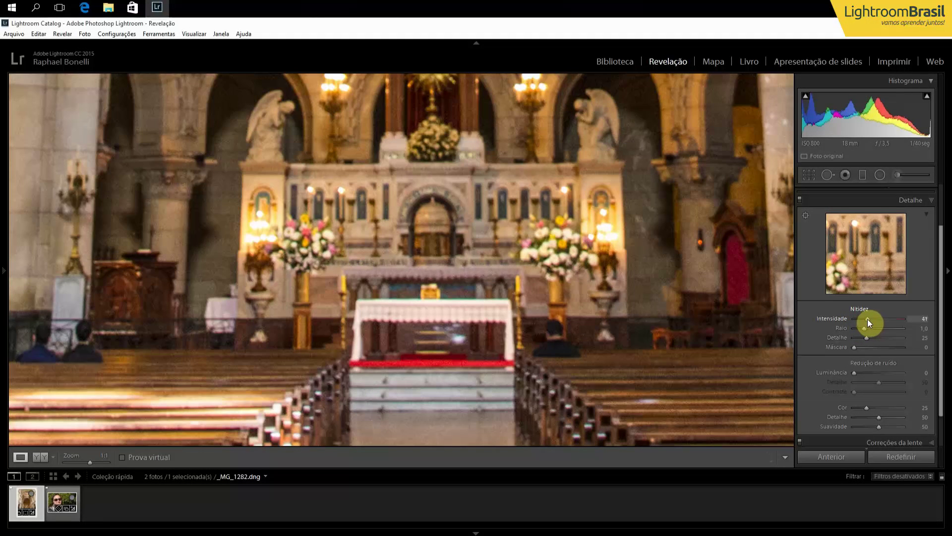
pyautogui.moveTo(866, 319); pyautogui.dragTo(867, 319)
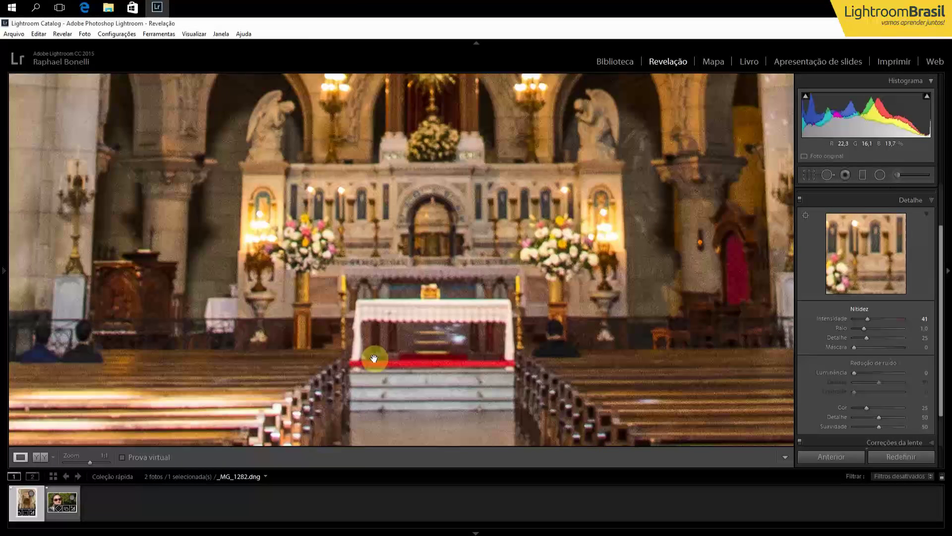
# - Magnify the wall beside the altar candles, try a sharpening Intensidade of 130, and reset it to its default
pyautogui.moveTo(244, 188); pyautogui.dragTo(334, 208)
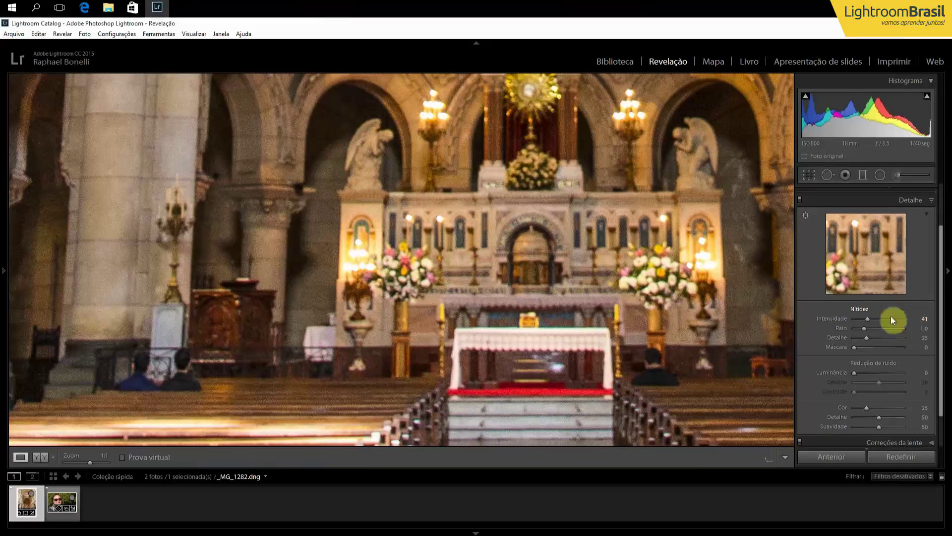
pyautogui.moveTo(91, 463); pyautogui.dragTo(104, 462)
pyautogui.moveTo(127, 243); pyautogui.dragTo(648, 287)
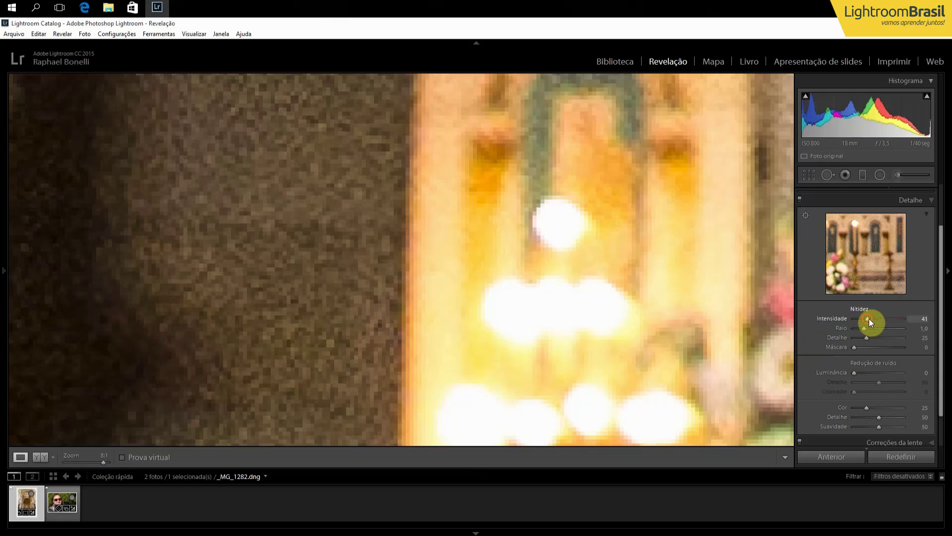
pyautogui.moveTo(891, 320); pyautogui.dragTo(897, 320)
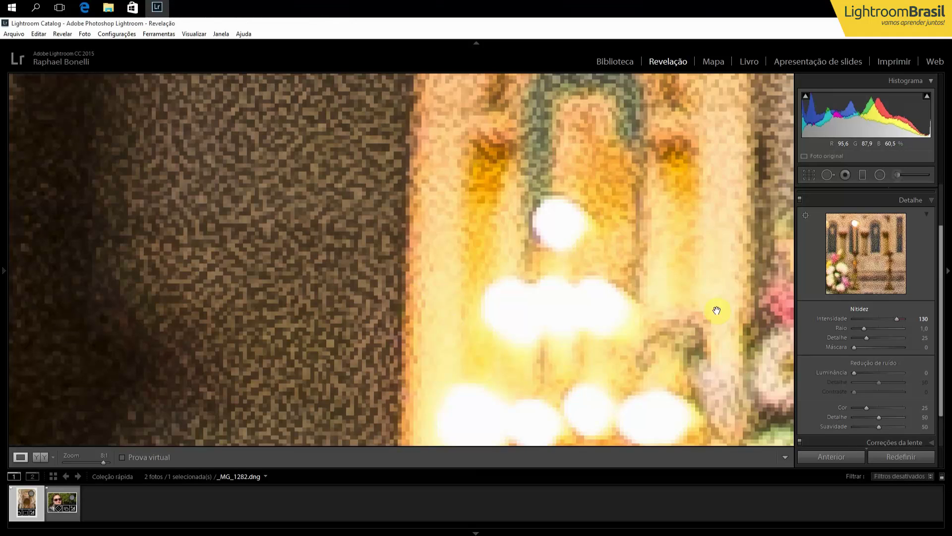
pyautogui.doubleClick(836, 317)
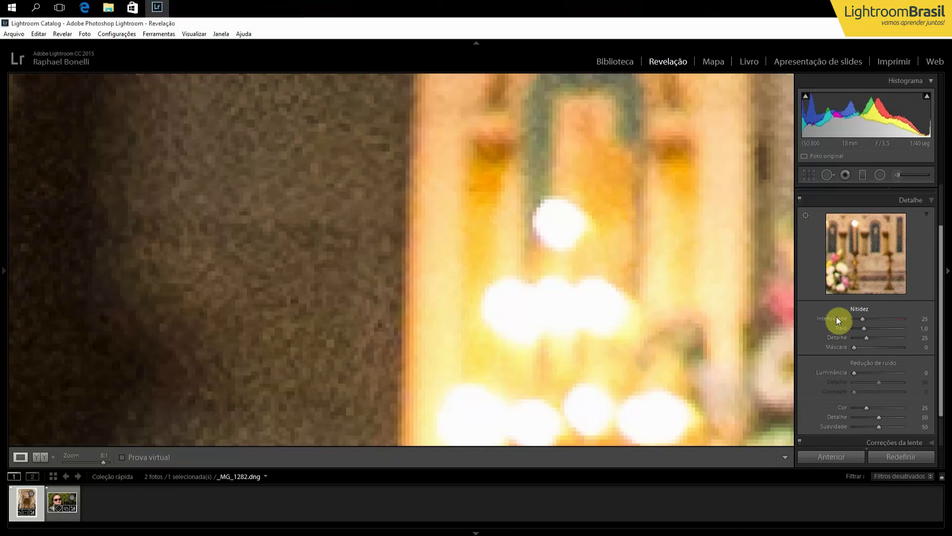
# - Return the altar view to 1:1 and try sharpening Intensidade at 112 and at 39
pyautogui.click(506, 251)
pyautogui.click(396, 339)
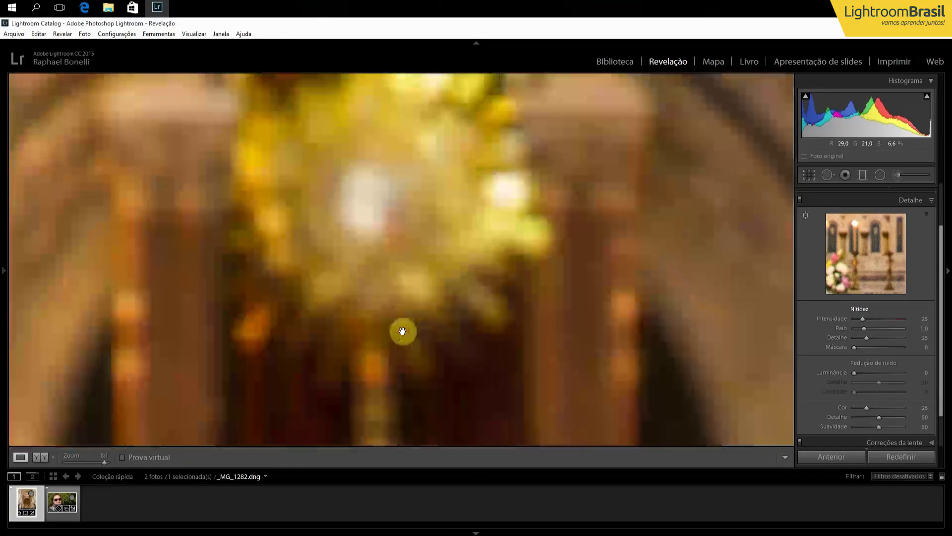
pyautogui.moveTo(107, 462); pyautogui.dragTo(89, 465)
pyautogui.click(462, 302)
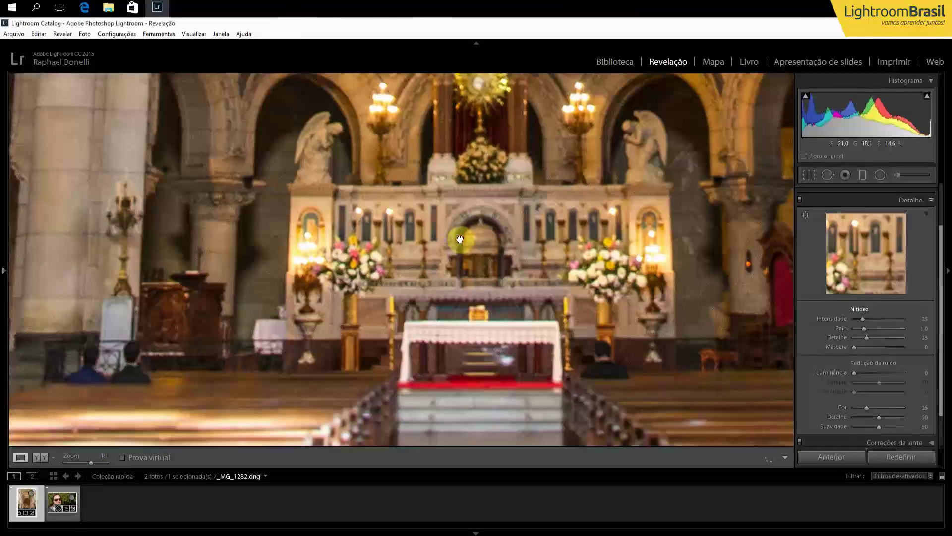
pyautogui.moveTo(864, 318); pyautogui.dragTo(892, 319)
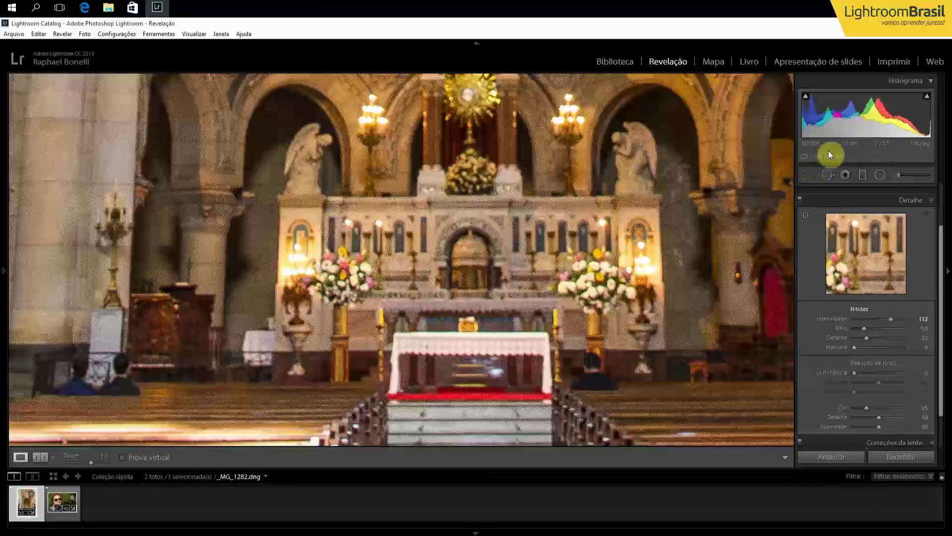
pyautogui.moveTo(889, 319); pyautogui.dragTo(866, 322)
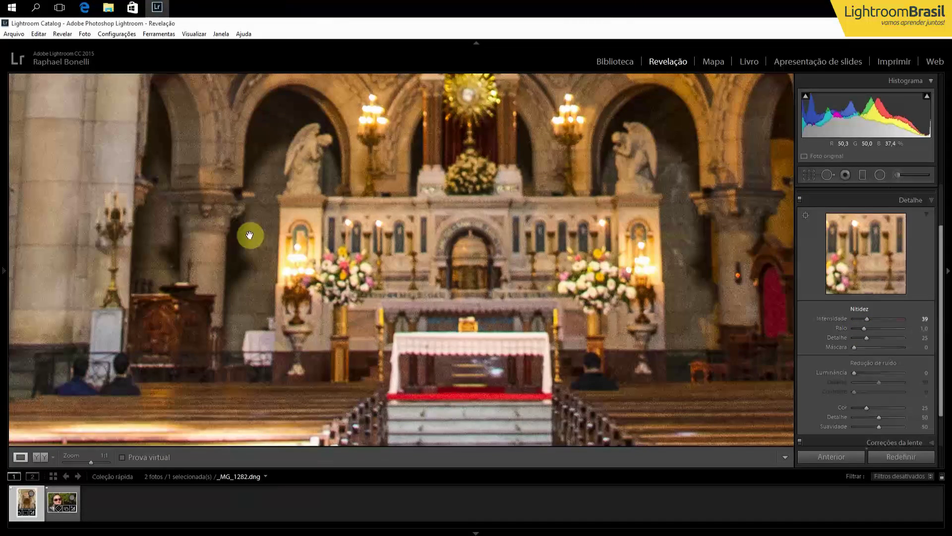
# - Try sharpening Intensidade 105 with Raio 3,0, settle on 58 and 1,4, and check the altar area
pyautogui.moveTo(250, 235); pyautogui.dragTo(323, 251)
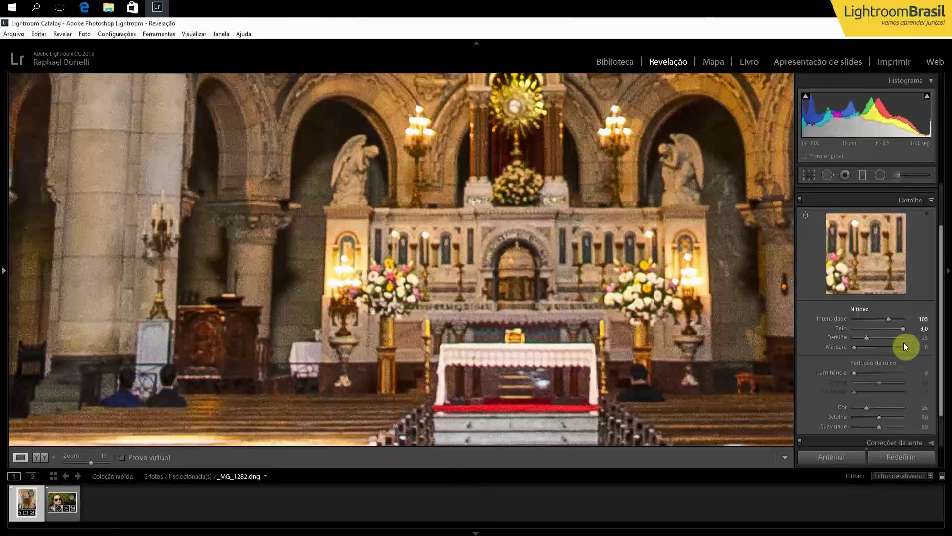
pyautogui.moveTo(903, 329); pyautogui.dragTo(873, 317)
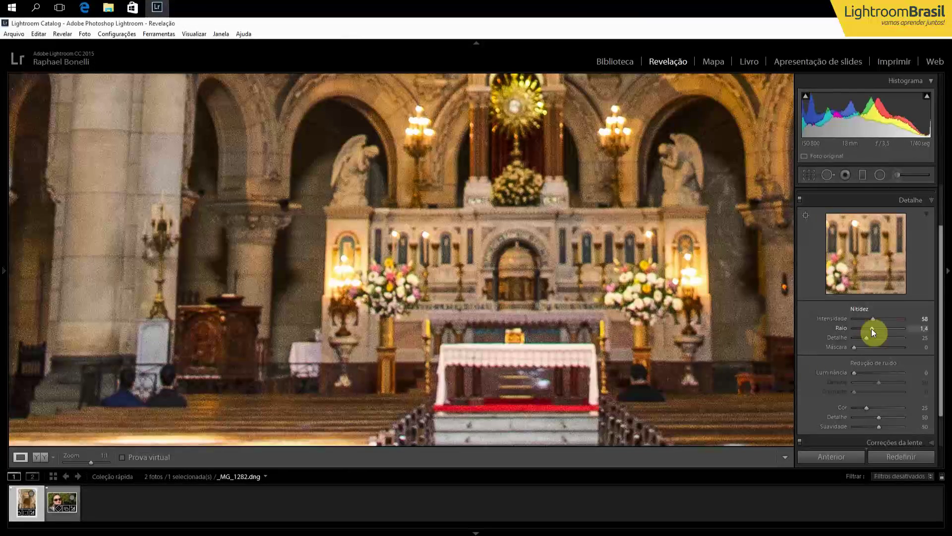
pyautogui.moveTo(612, 311); pyautogui.dragTo(555, 320)
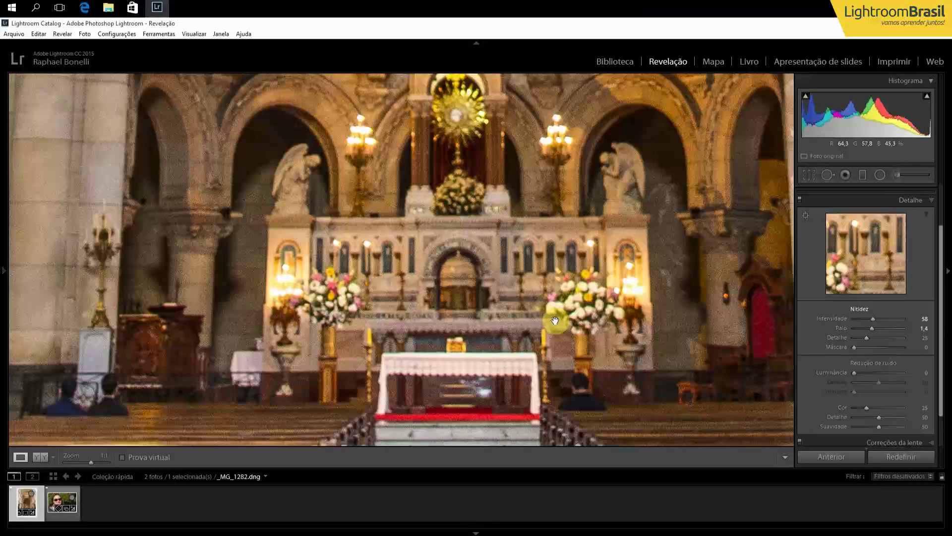
pyautogui.moveTo(502, 152); pyautogui.dragTo(408, 323)
pyautogui.moveTo(524, 220)
pyautogui.mouseDown()
pyautogui.moveTo(557, 347)
pyautogui.moveTo(514, 425)
pyautogui.moveTo(496, 94)
pyautogui.moveTo(506, 84)
pyautogui.moveTo(510, 244)
pyautogui.moveTo(514, 208)
pyautogui.mouseUp()
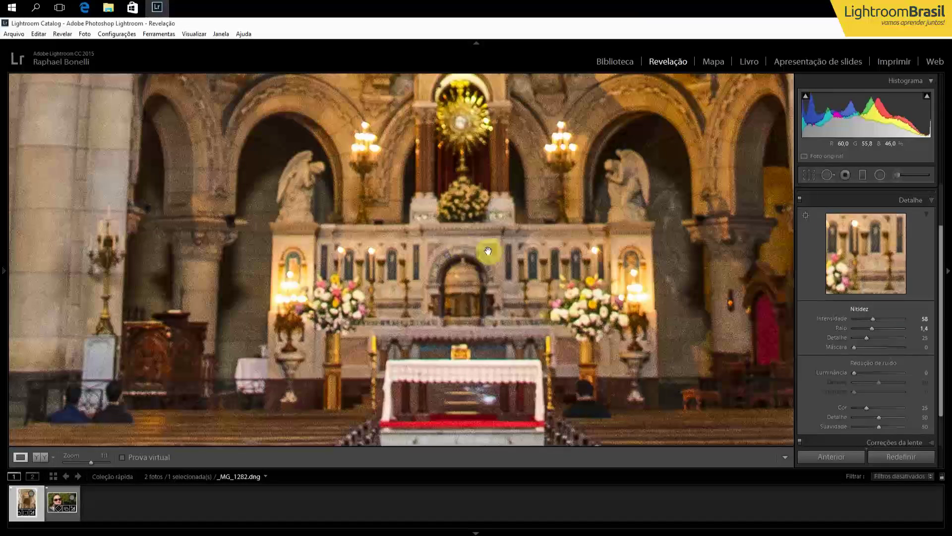
# - Try a sharpening Raio of 0,8 and settle on 1,0
pyautogui.moveTo(868, 328); pyautogui.dragTo(862, 329)
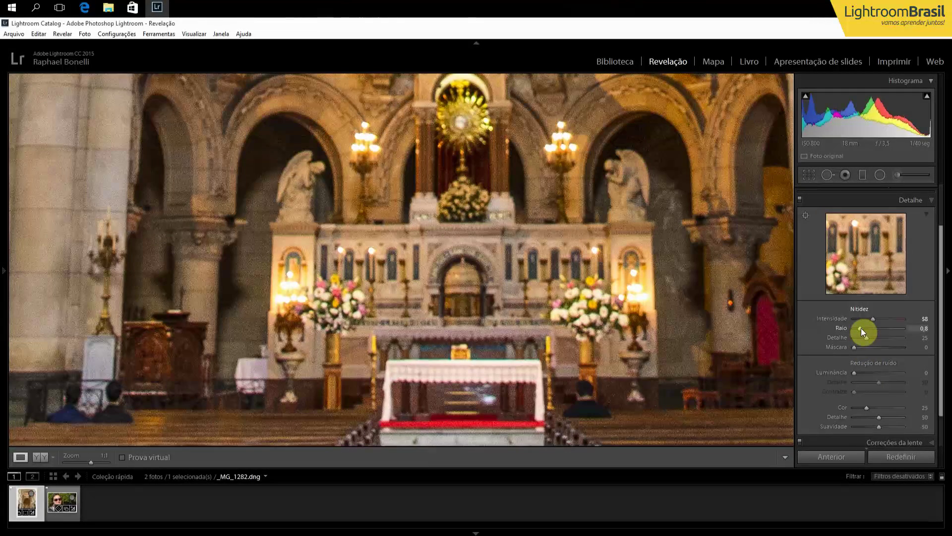
pyautogui.press('alt')
pyautogui.moveTo(861, 328)
pyautogui.mouseDown()
pyautogui.moveTo(944, 336)
pyautogui.moveTo(864, 329)
pyautogui.mouseUp()
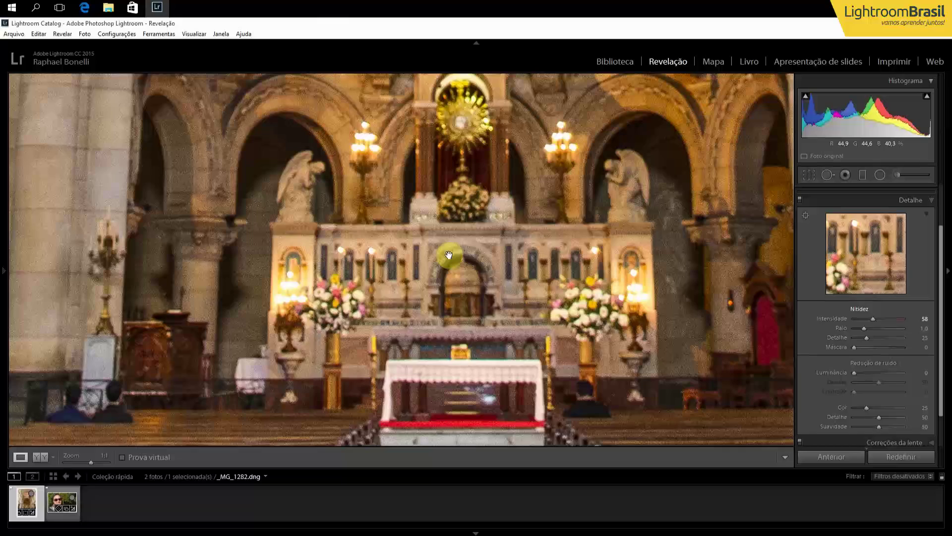
# - Try the sharpening Detalhe at 60 and at 0, checking the altar and the stone columns
pyautogui.moveTo(449, 255); pyautogui.dragTo(505, 283)
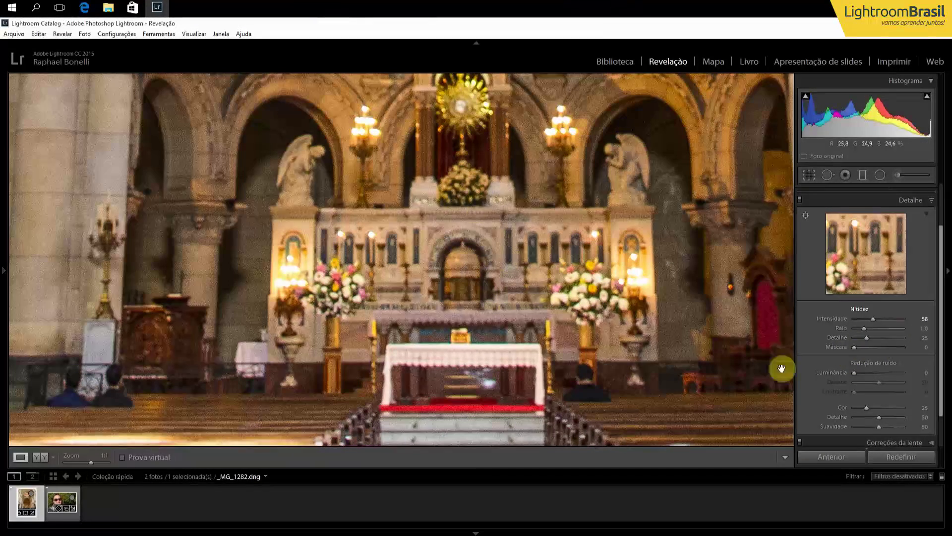
pyautogui.click(429, 224)
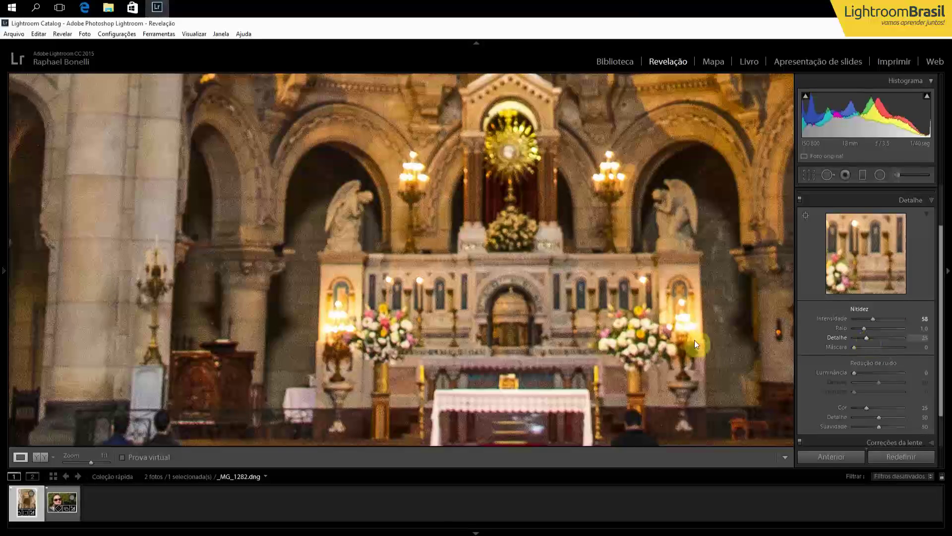
pyautogui.moveTo(465, 308); pyautogui.dragTo(407, 261)
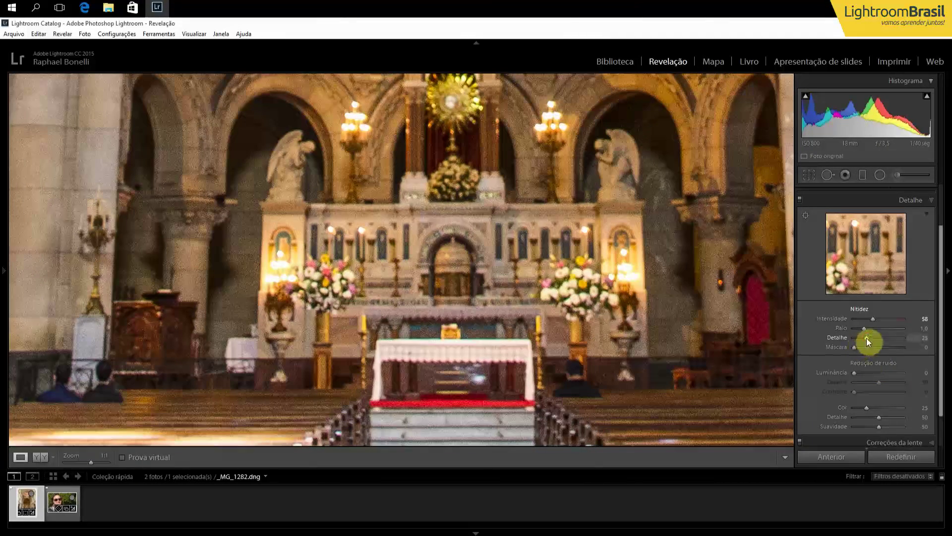
pyautogui.moveTo(875, 338); pyautogui.dragTo(884, 339)
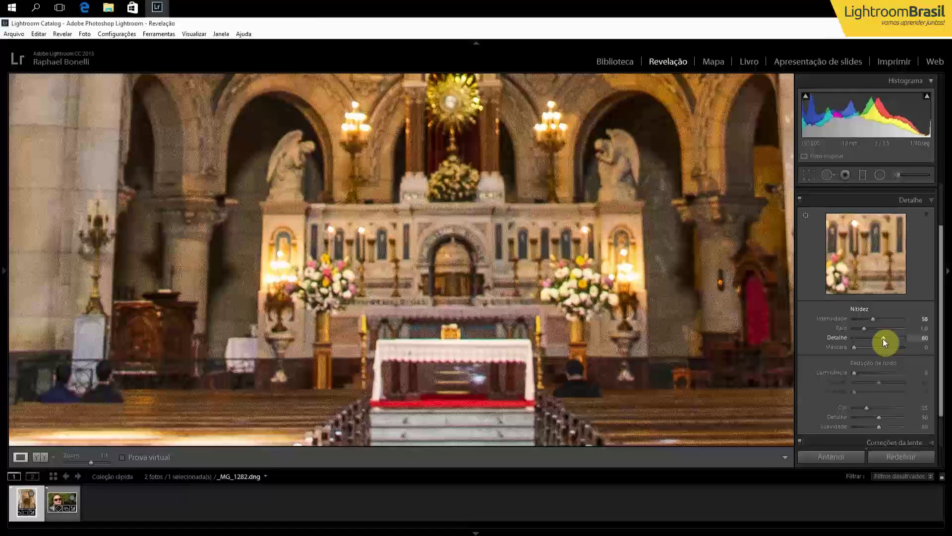
pyautogui.moveTo(883, 338); pyautogui.dragTo(828, 341)
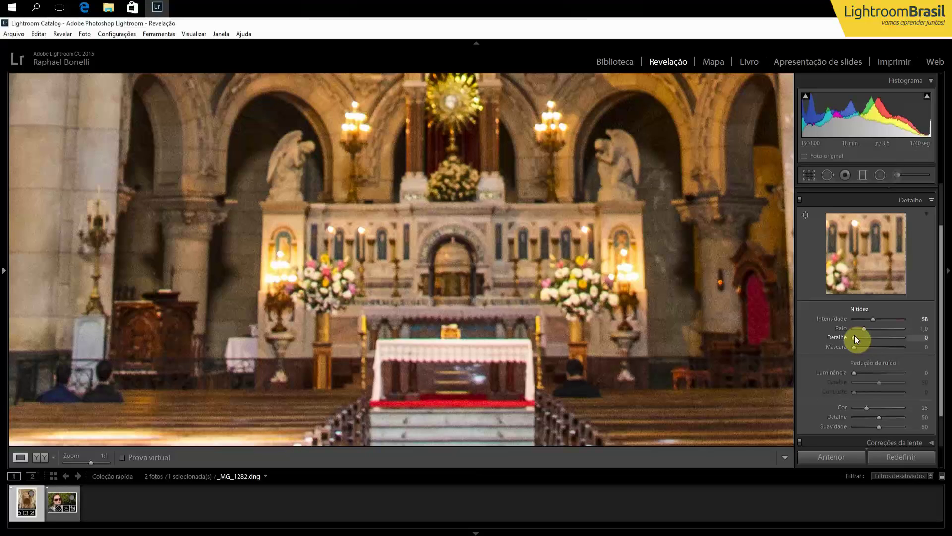
pyautogui.moveTo(572, 149); pyautogui.dragTo(308, 207)
pyautogui.moveTo(693, 394); pyautogui.dragTo(367, 219)
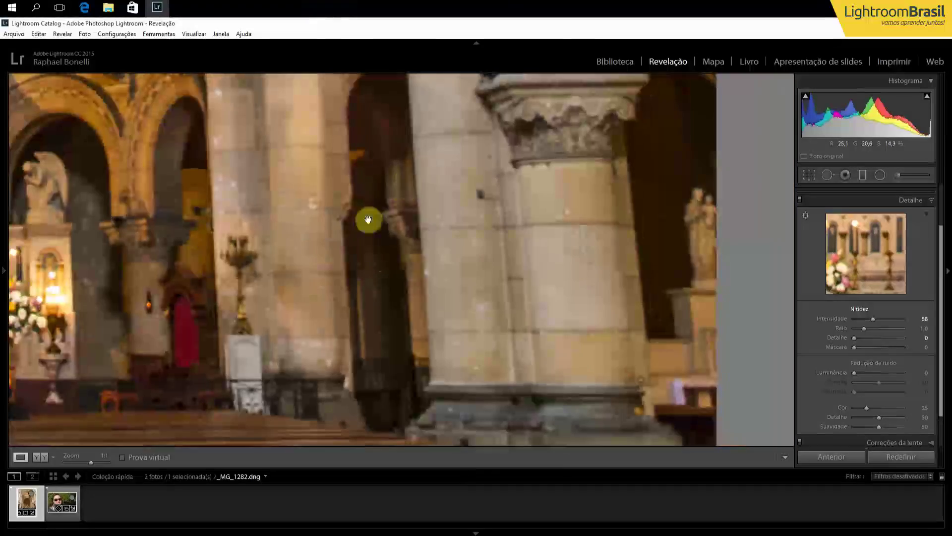
pyautogui.click(345, 271)
pyautogui.moveTo(703, 189); pyautogui.dragTo(629, 334)
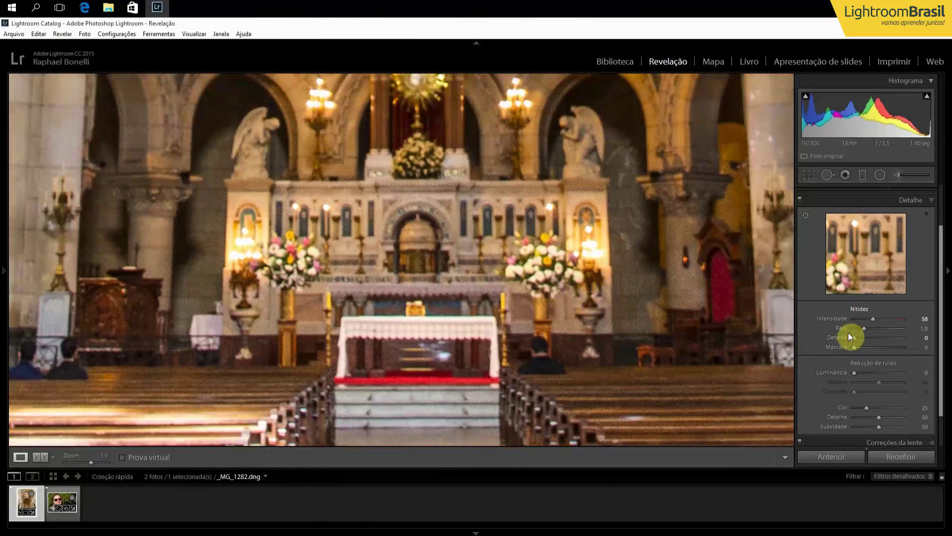
# - Compare the sharpening Detalhe at 100 and 0, set it to 15, and check the altar
pyautogui.moveTo(854, 338); pyautogui.dragTo(904, 345)
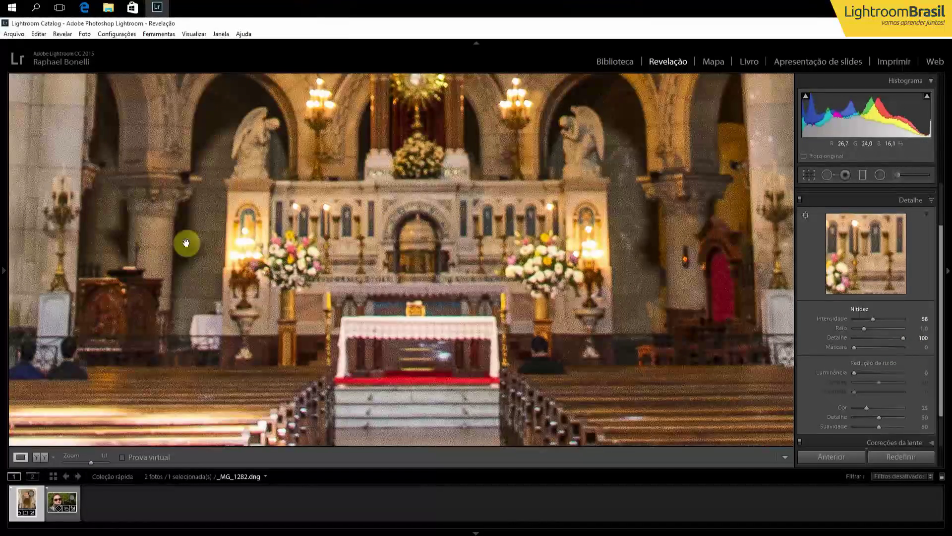
pyautogui.moveTo(903, 337); pyautogui.dragTo(864, 336)
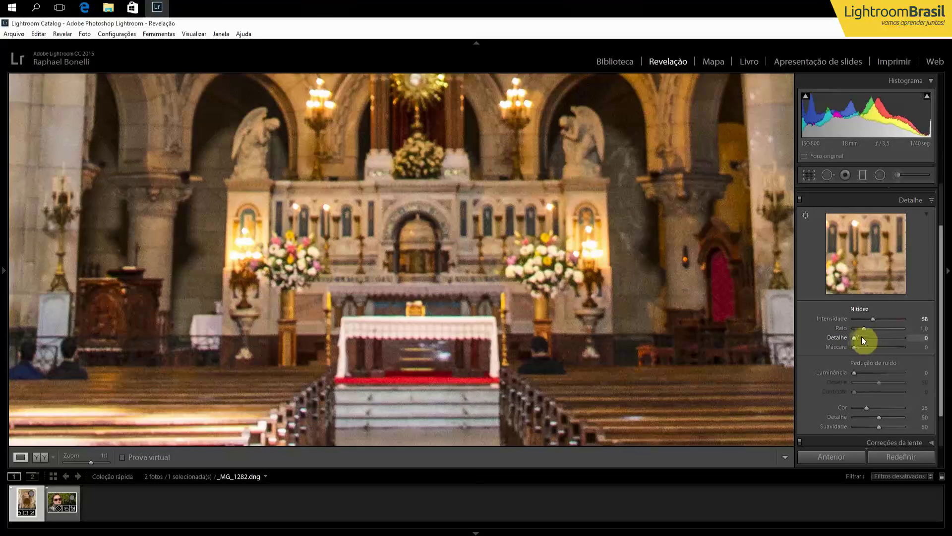
pyautogui.moveTo(855, 337); pyautogui.dragTo(859, 339)
pyautogui.click(332, 234)
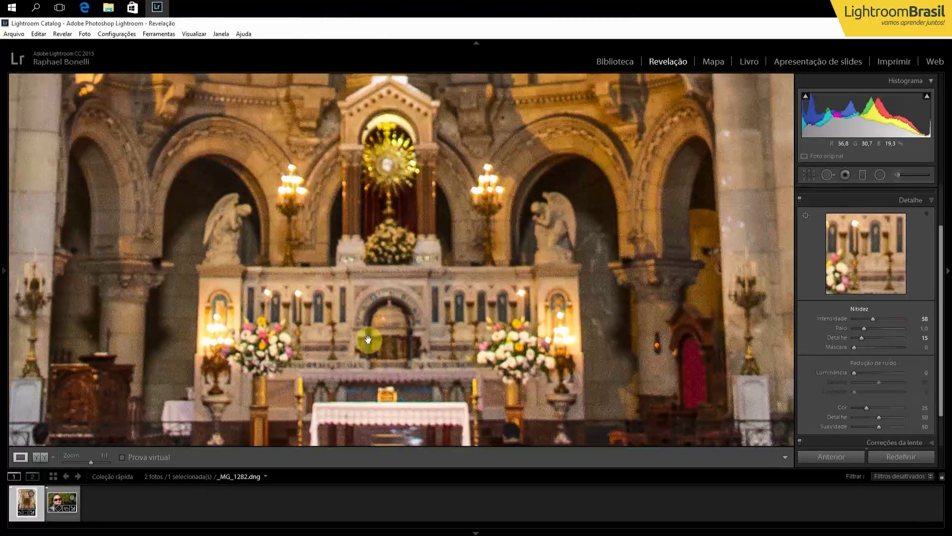
pyautogui.moveTo(417, 342); pyautogui.dragTo(441, 311)
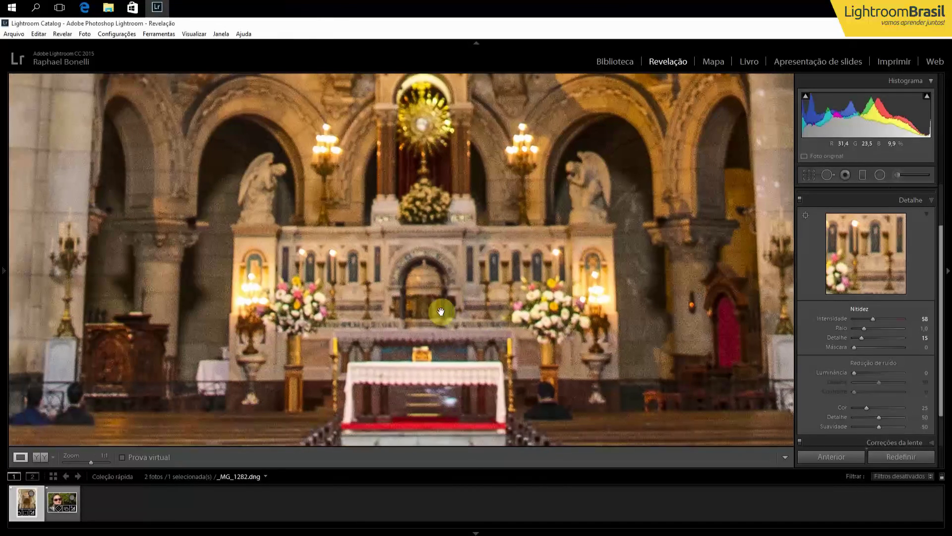
# - Try a sharpening Máscara of 60 using the mask preview on the whole church photo, checking the altar and the vault at 1:1
pyautogui.moveTo(587, 239)
pyautogui.mouseDown()
pyautogui.moveTo(598, 287)
pyautogui.moveTo(594, 241)
pyautogui.mouseUp()
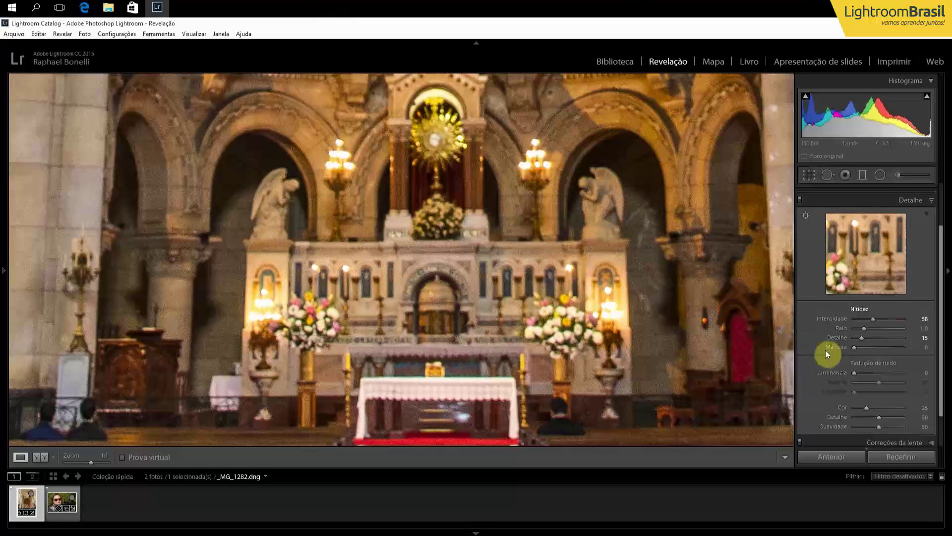
pyautogui.keyDown('alt'); pyautogui.click(853, 347); pyautogui.keyUp('alt')
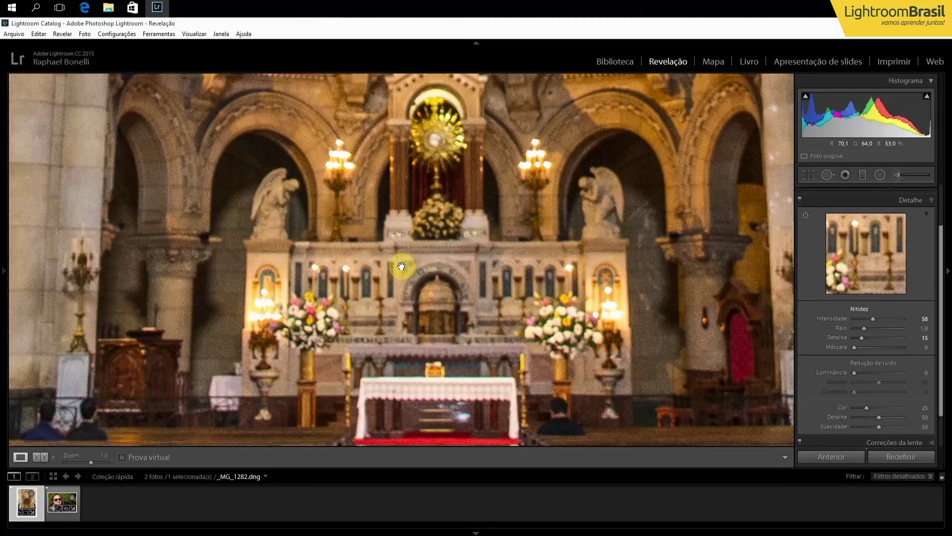
pyautogui.click(403, 267)
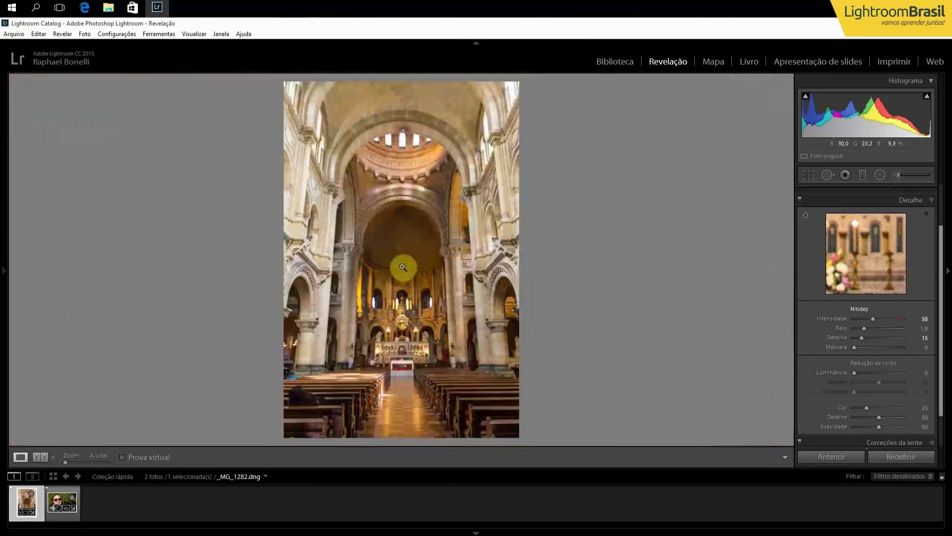
pyautogui.keyDown('alt'); pyautogui.click(854, 347); pyautogui.keyUp('alt')
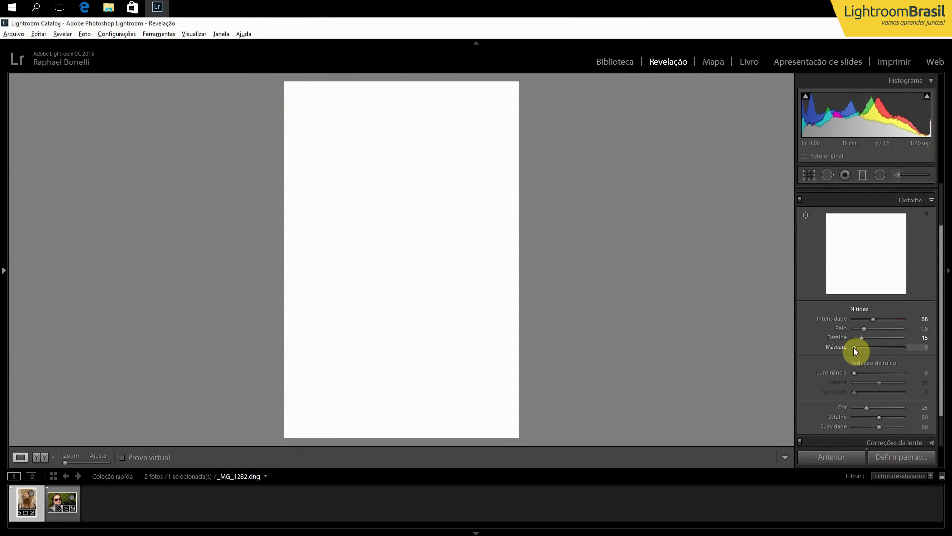
pyautogui.moveTo(856, 348); pyautogui.dragTo(883, 351)
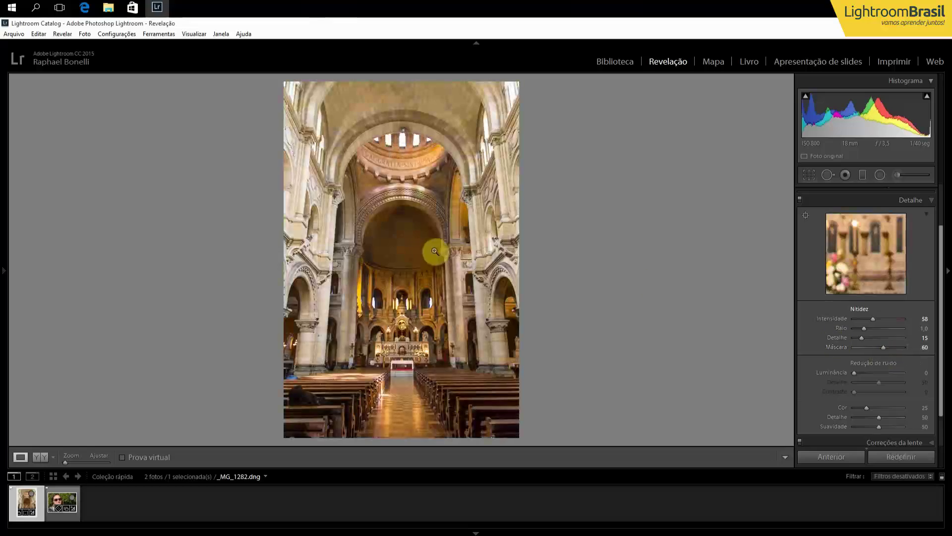
pyautogui.moveTo(398, 338); pyautogui.dragTo(435, 158)
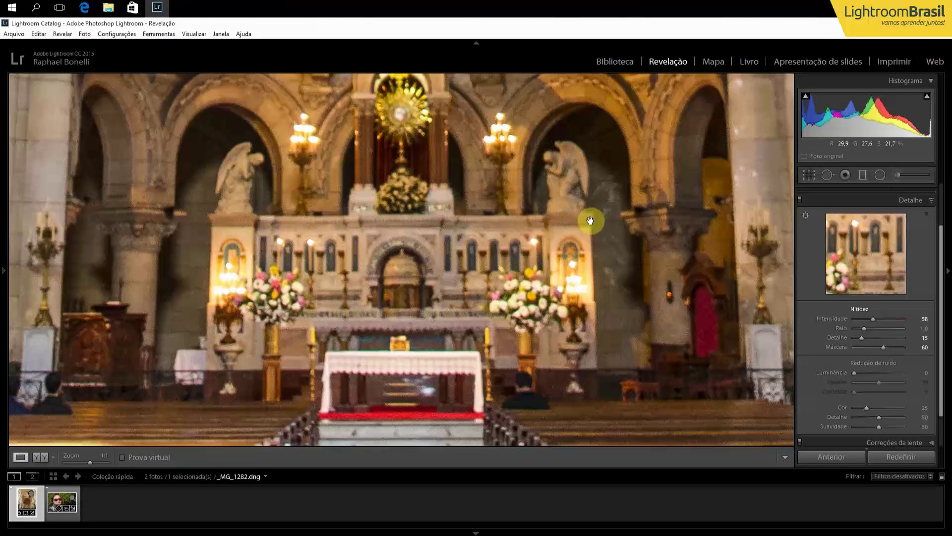
pyautogui.moveTo(561, 193); pyautogui.dragTo(318, 124)
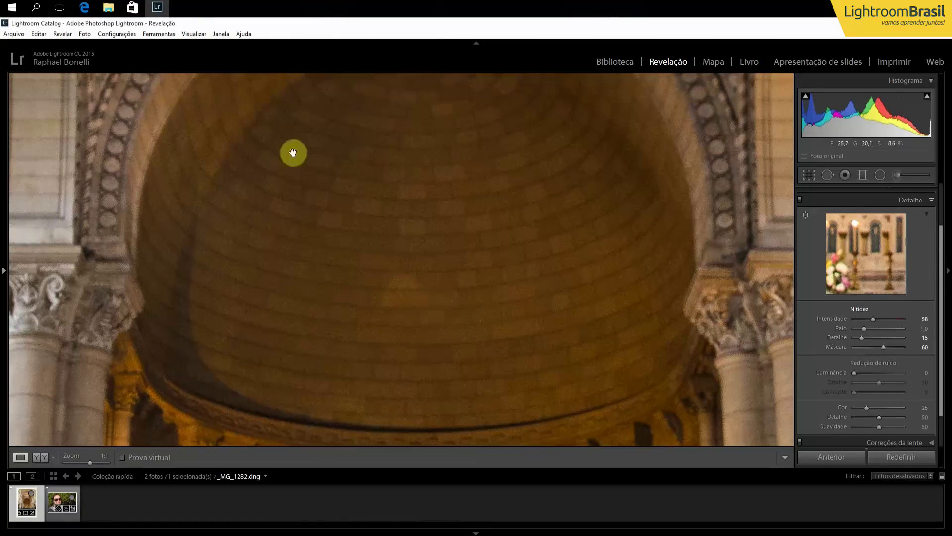
# - Set the sharpening Máscara to 74 using the mask preview and check the altar area at 1:1
pyautogui.press('alt')
pyautogui.moveTo(884, 347); pyautogui.dragTo(890, 348)
pyautogui.click(452, 365)
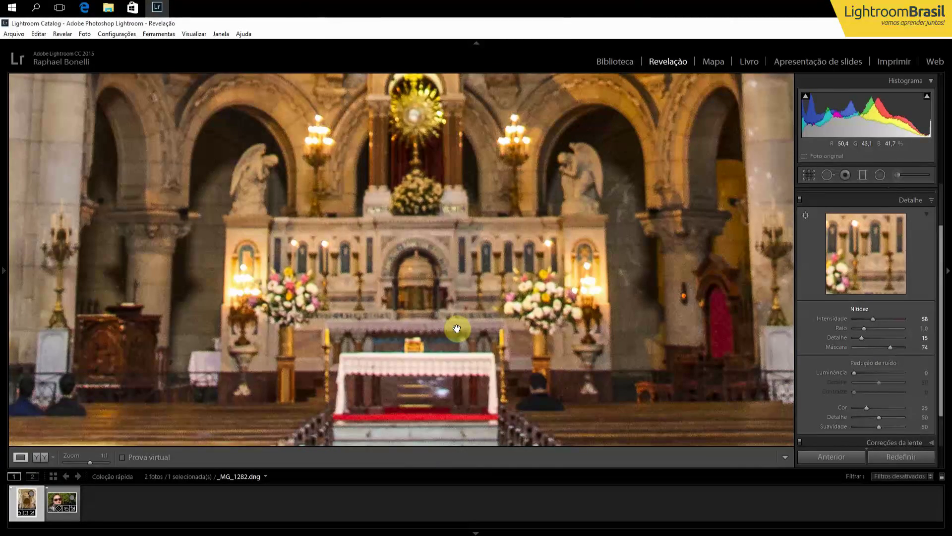
pyautogui.click(436, 293)
pyautogui.click(414, 383)
pyautogui.click(413, 383)
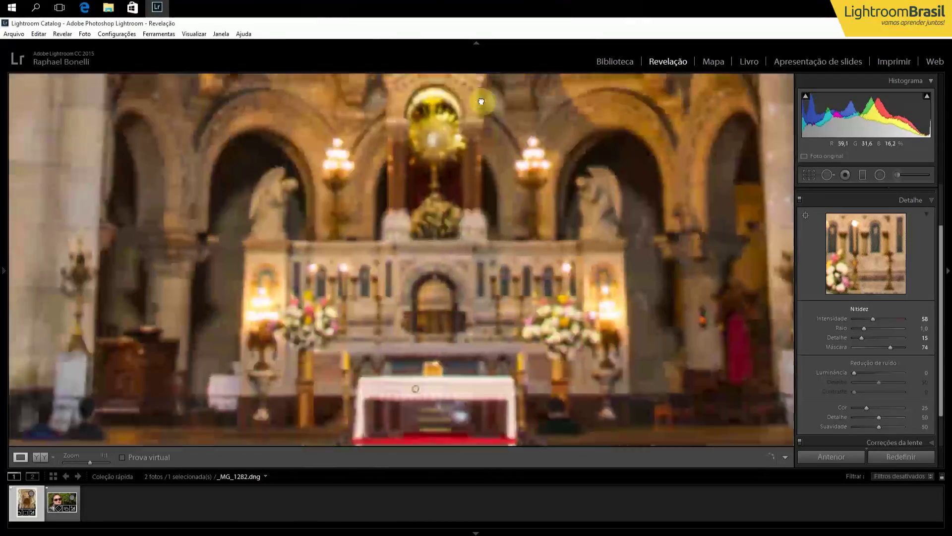
# - Try a sharpening Intensidade of 100, settle on 70, and compare the church photo before and after side by side
pyautogui.moveTo(870, 320); pyautogui.dragTo(888, 323)
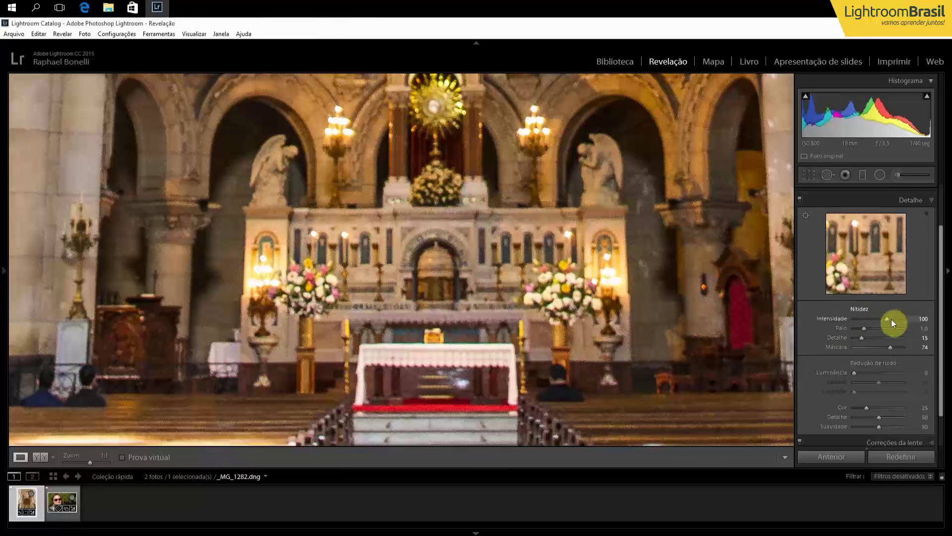
pyautogui.moveTo(881, 320); pyautogui.dragTo(877, 320)
pyautogui.click(489, 265)
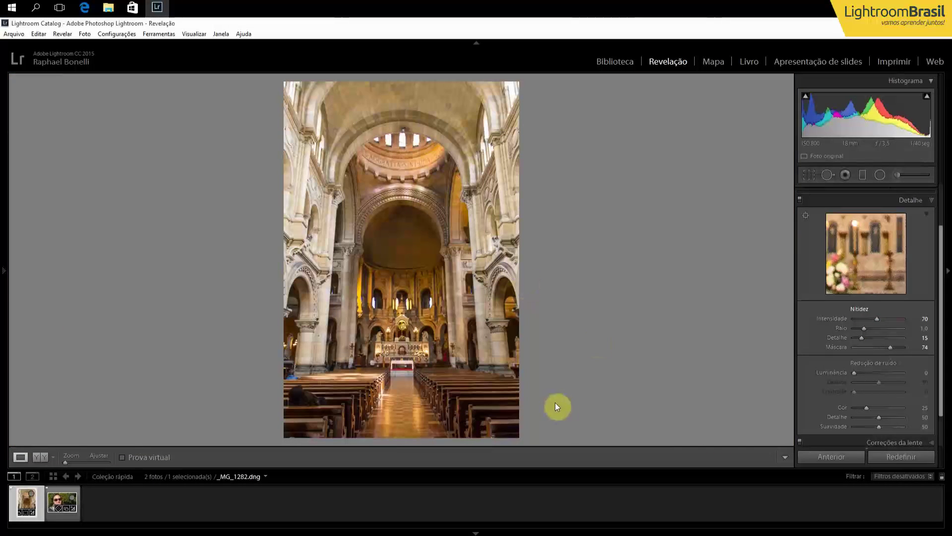
pyautogui.click(37, 457)
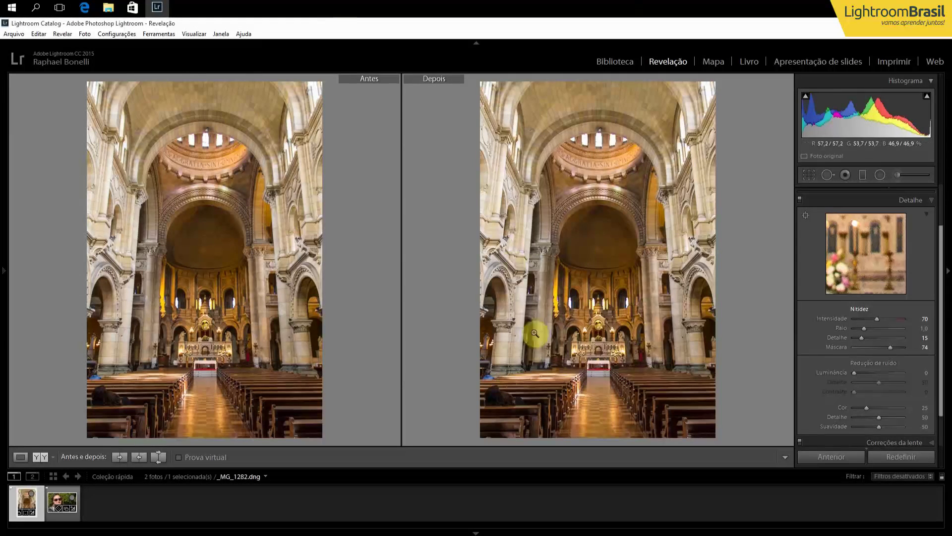
pyautogui.click(21, 457)
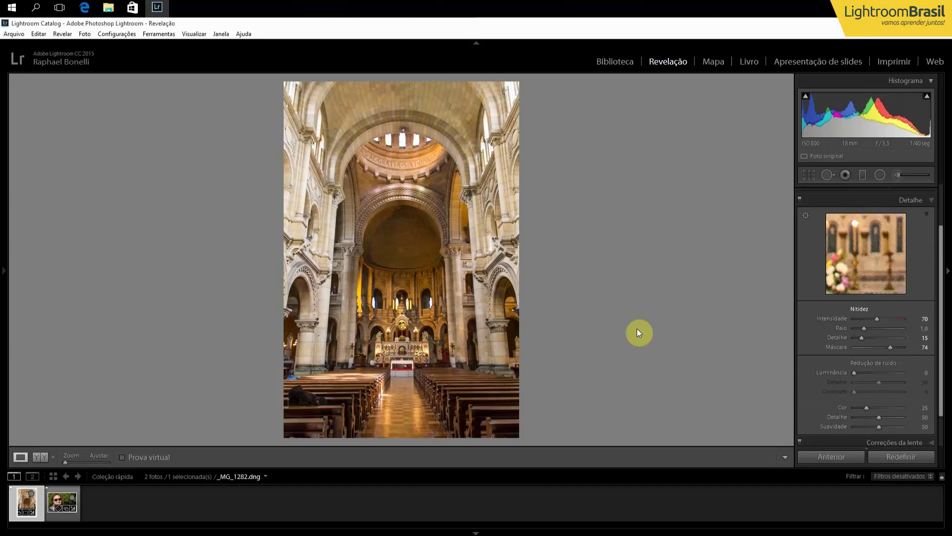
# - Switch to the portrait photo _MG_0964.dng and examine the woman's face at 1:1
pyautogui.click(55, 502)
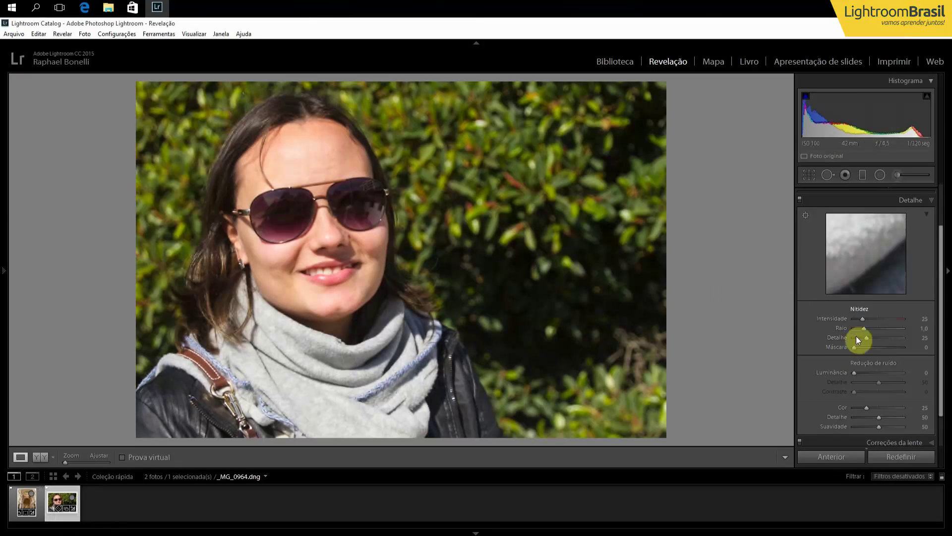
pyautogui.moveTo(869, 235)
pyautogui.mouseDown()
pyautogui.moveTo(888, 270)
pyautogui.moveTo(872, 234)
pyautogui.mouseUp()
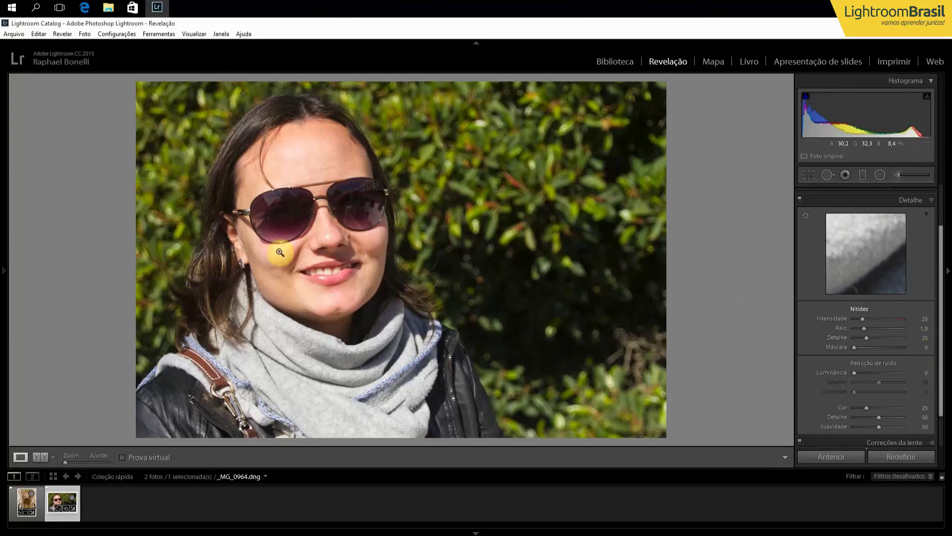
pyautogui.click(346, 229)
pyautogui.moveTo(345, 227); pyautogui.dragTo(412, 265)
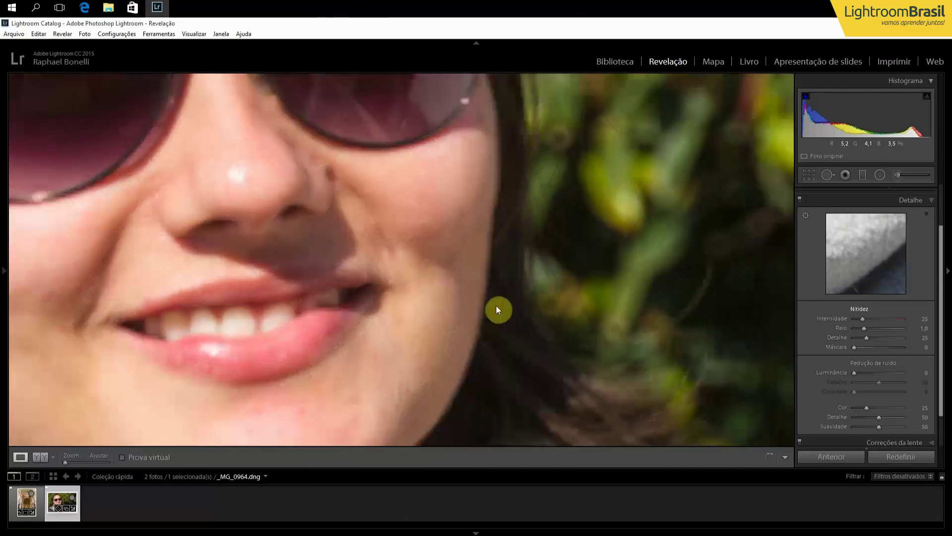
pyautogui.click(496, 306)
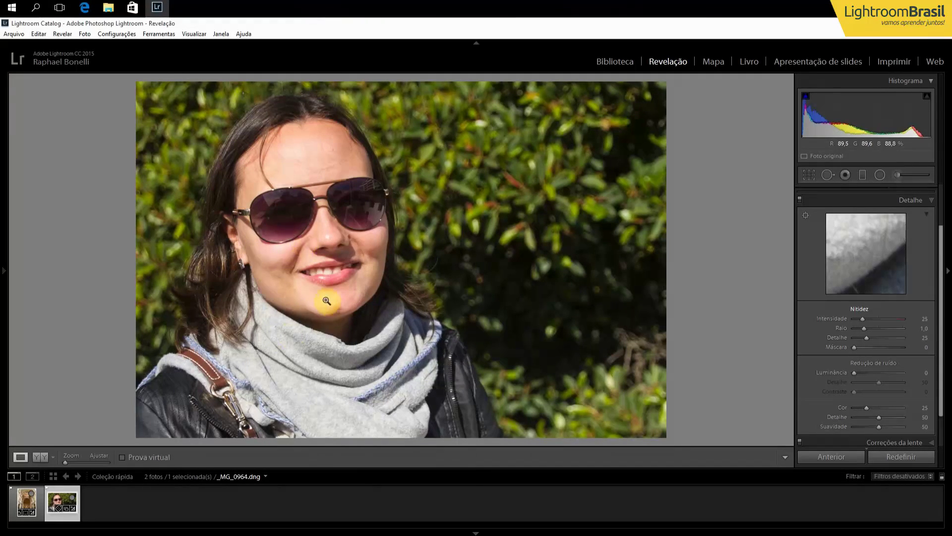
pyautogui.click(385, 262)
pyautogui.moveTo(398, 291); pyautogui.dragTo(435, 292)
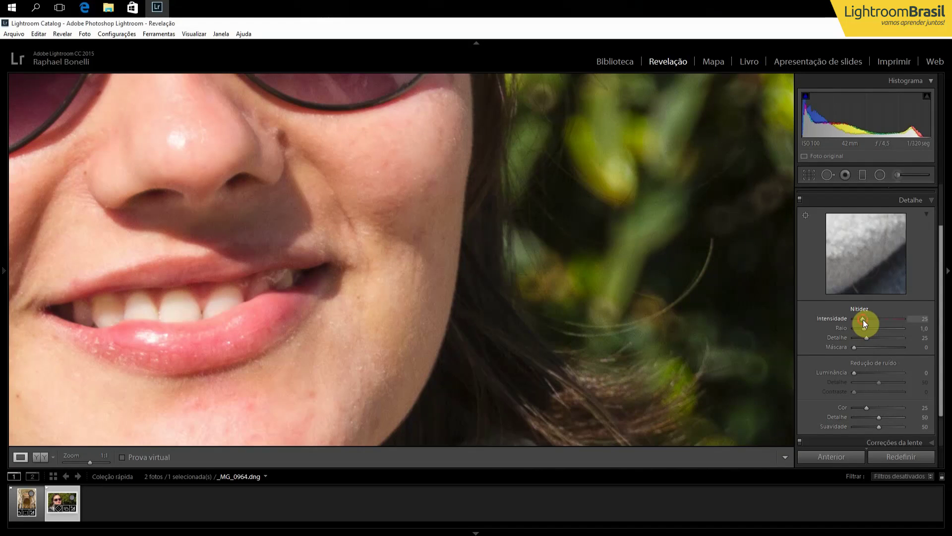
# - Set the portrait's sharpening Intensidade to 80, try a Raio of 3,0 on the face and hair, and settle on 1,4
pyautogui.moveTo(890, 319)
pyautogui.mouseDown()
pyautogui.moveTo(901, 325)
pyautogui.moveTo(880, 322)
pyautogui.mouseUp()
pyautogui.moveTo(861, 329); pyautogui.dragTo(938, 330)
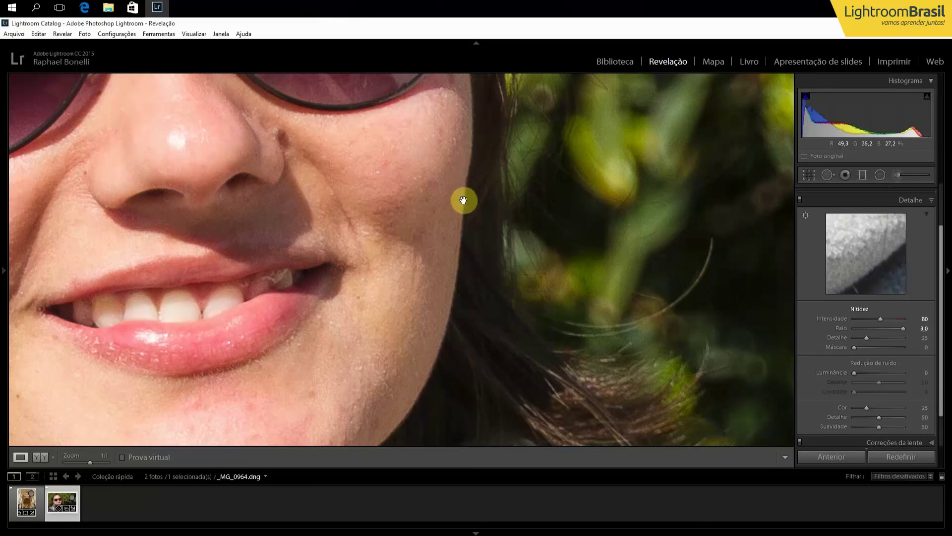
pyautogui.moveTo(453, 292); pyautogui.dragTo(674, 259)
pyautogui.moveTo(278, 289); pyautogui.dragTo(718, 415)
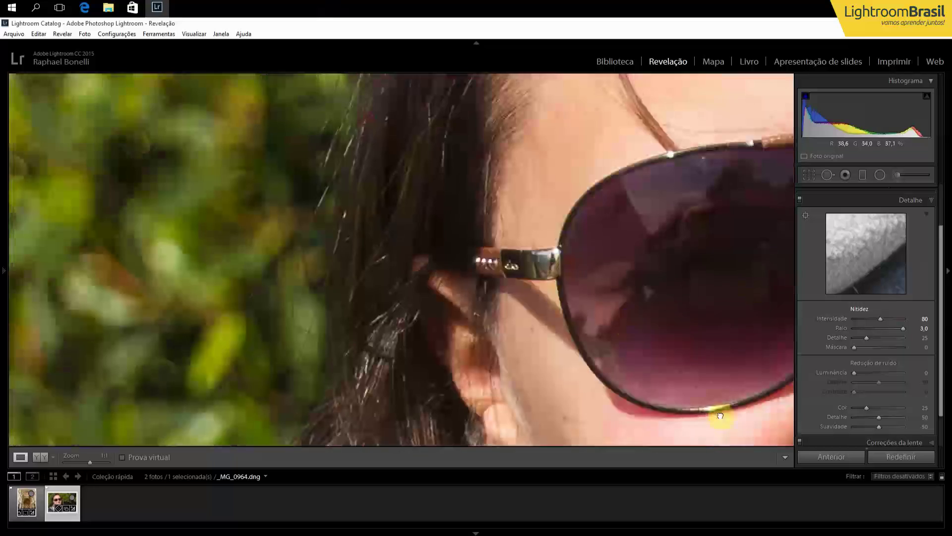
pyautogui.moveTo(600, 222); pyautogui.dragTo(500, 325)
pyautogui.click(850, 320)
pyautogui.moveTo(904, 332); pyautogui.dragTo(872, 328)
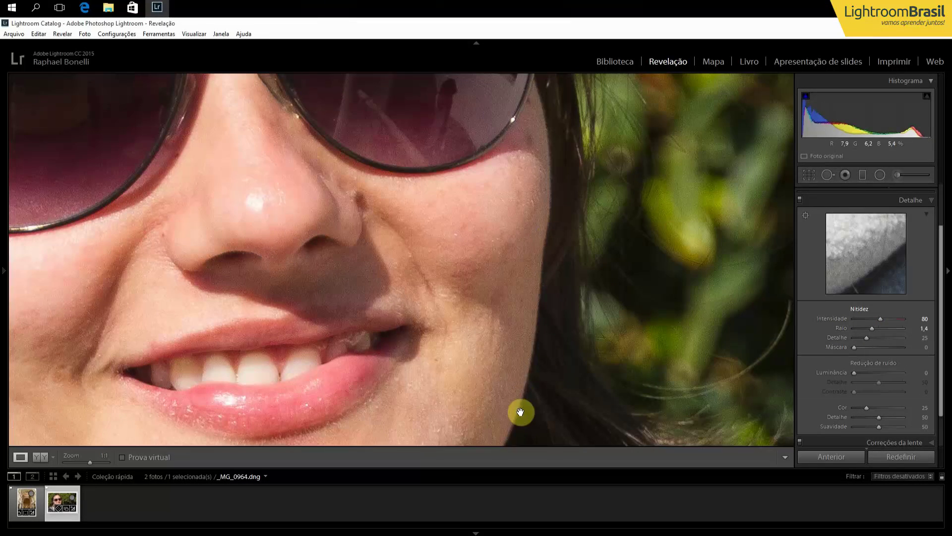
# - Check the skin around the mouth and cheeks at 1:1 and set the sharpening Detalhe to 10
pyautogui.moveTo(510, 385); pyautogui.dragTo(556, 346)
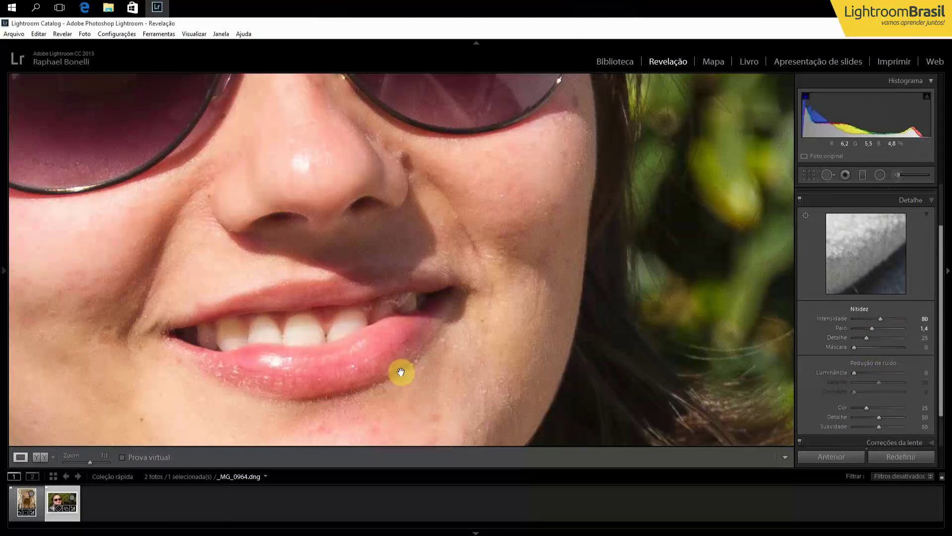
pyautogui.moveTo(201, 344); pyautogui.dragTo(438, 133)
pyautogui.moveTo(321, 321); pyautogui.dragTo(206, 423)
pyautogui.moveTo(401, 204); pyautogui.dragTo(392, 279)
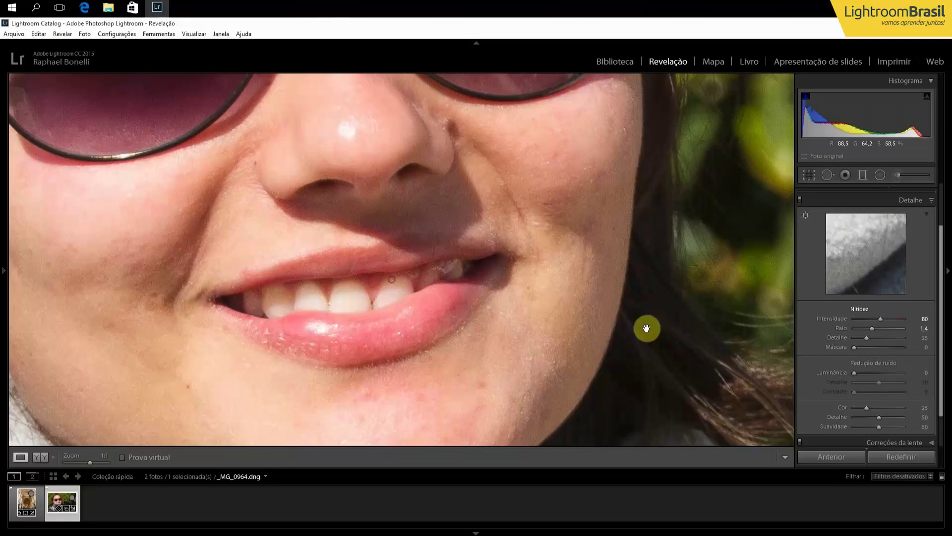
pyautogui.moveTo(866, 337); pyautogui.dragTo(858, 338)
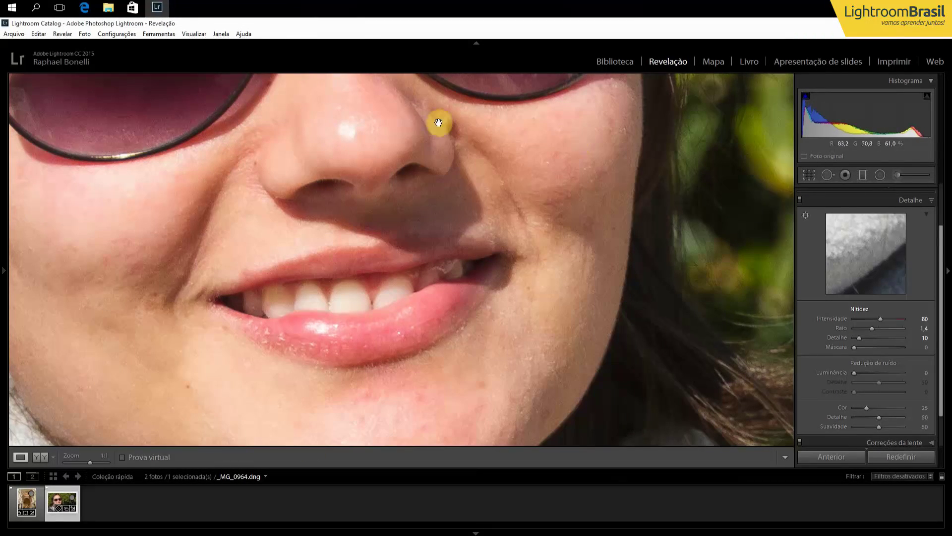
# - Examine the sharpening on the leather jacket, bag clasp, scarf and facial skin at 1:1
pyautogui.moveTo(393, 385); pyautogui.dragTo(511, 388)
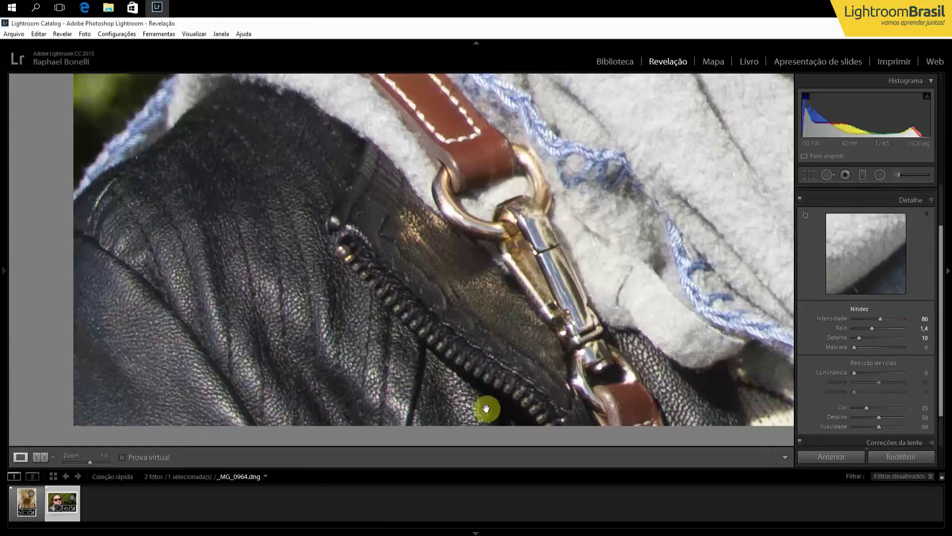
pyautogui.click(661, 378)
pyautogui.click(752, 363)
pyautogui.moveTo(752, 363); pyautogui.dragTo(687, 340)
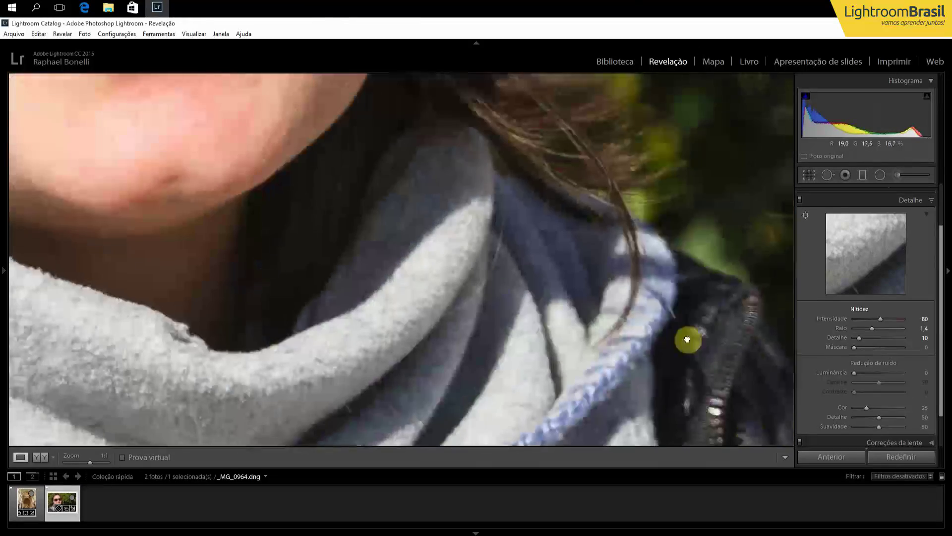
pyautogui.click(687, 339)
pyautogui.click(478, 212)
pyautogui.moveTo(297, 282); pyautogui.dragTo(317, 181)
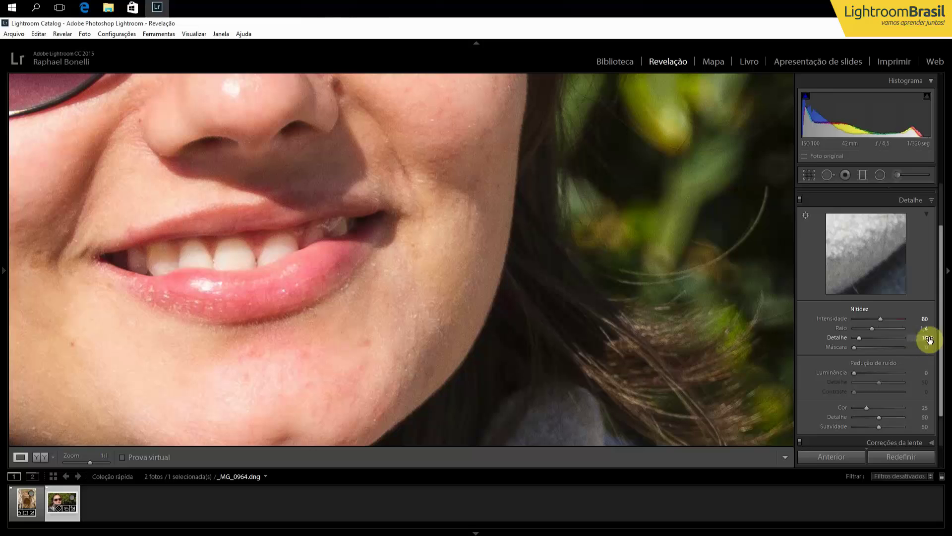
# - Try a Máscara of 96, raise the portrait's Intensidade to 100, and settle on a Máscara of 99 while checking the face
pyautogui.click(506, 240)
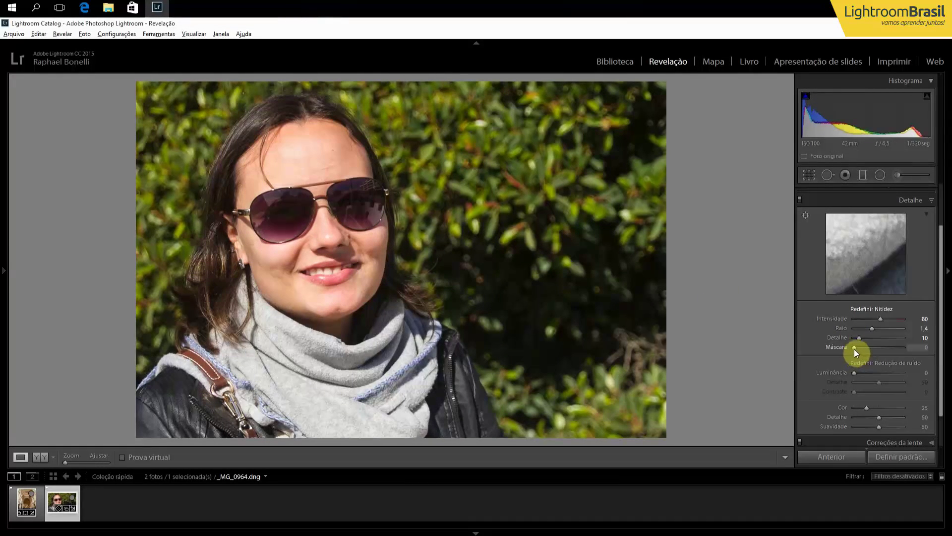
pyautogui.moveTo(854, 349); pyautogui.dragTo(900, 348)
pyautogui.click(389, 283)
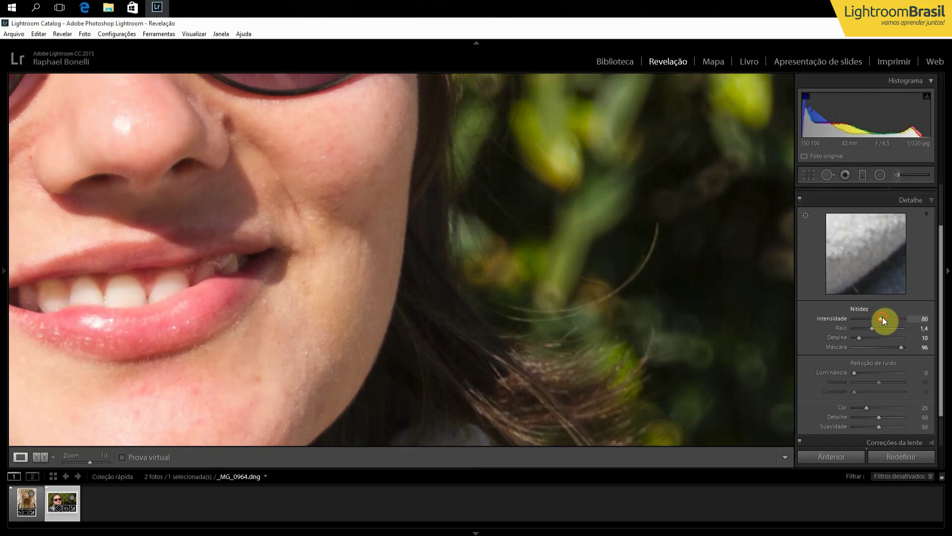
pyautogui.moveTo(882, 317); pyautogui.dragTo(890, 320)
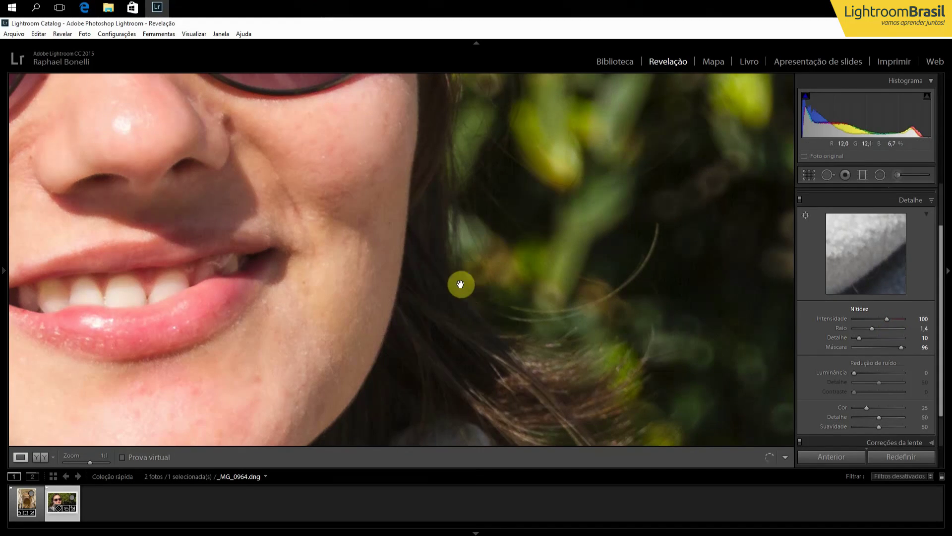
pyautogui.press('alt')
pyautogui.moveTo(898, 349); pyautogui.dragTo(903, 346)
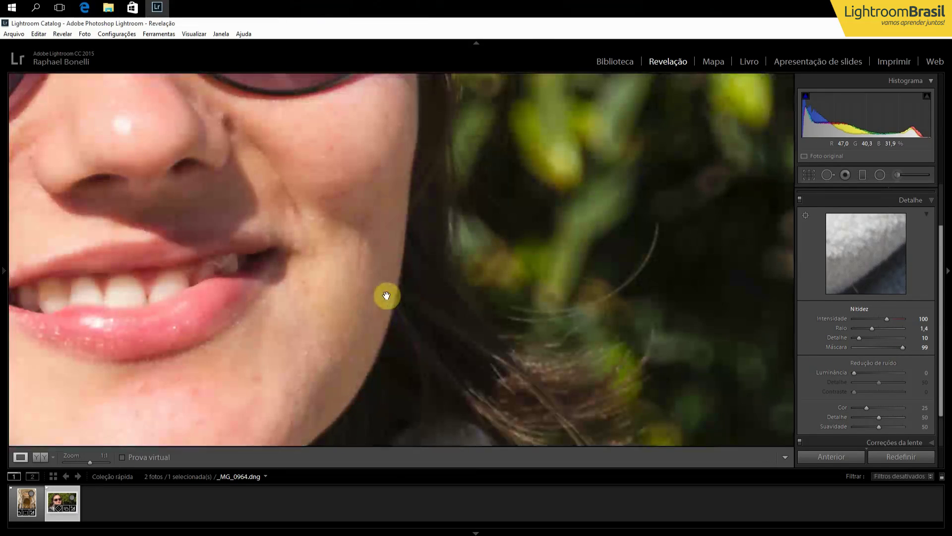
pyautogui.click(387, 274)
pyautogui.click(387, 274)
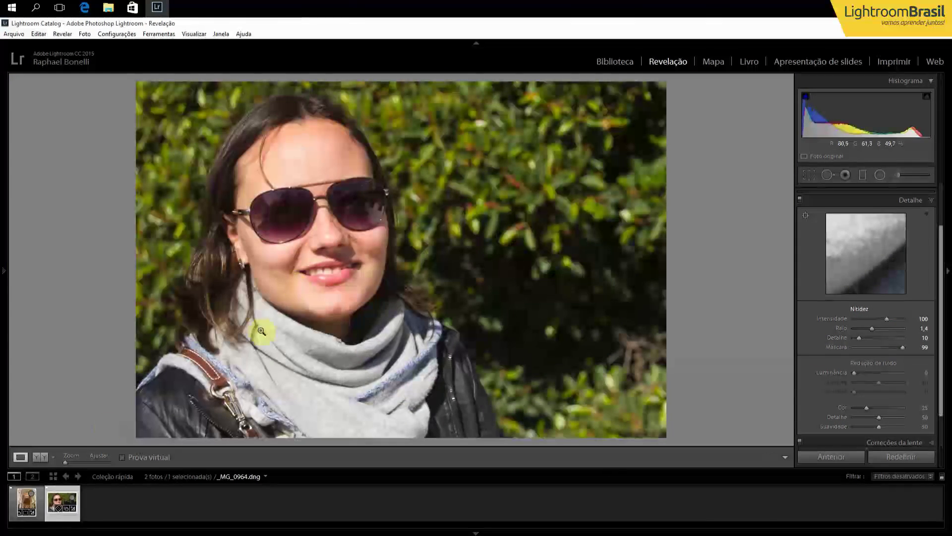
# - Show the portrait before and after side by side and copy the settings of the Importar/Tratamento Básico history step to Antes
pyautogui.click(40, 457)
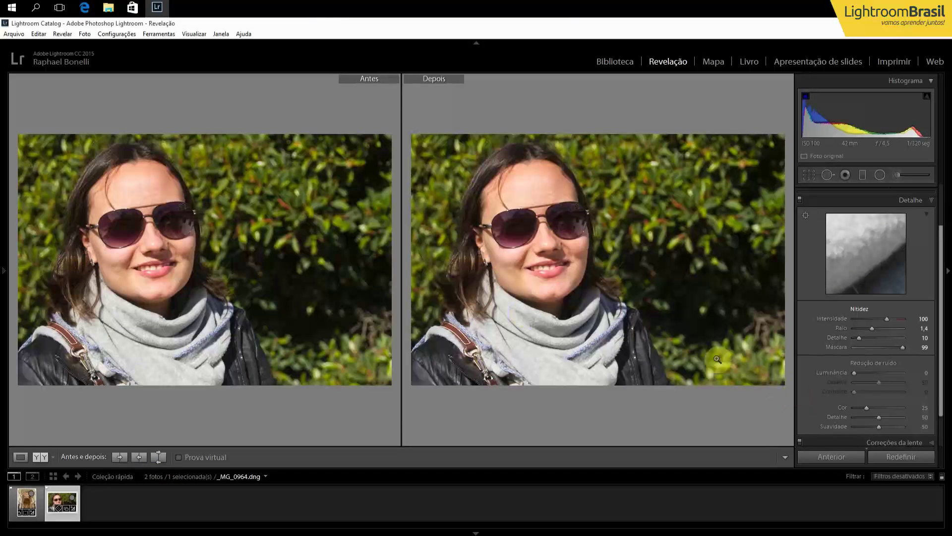
pyautogui.moveTo(4, 379)
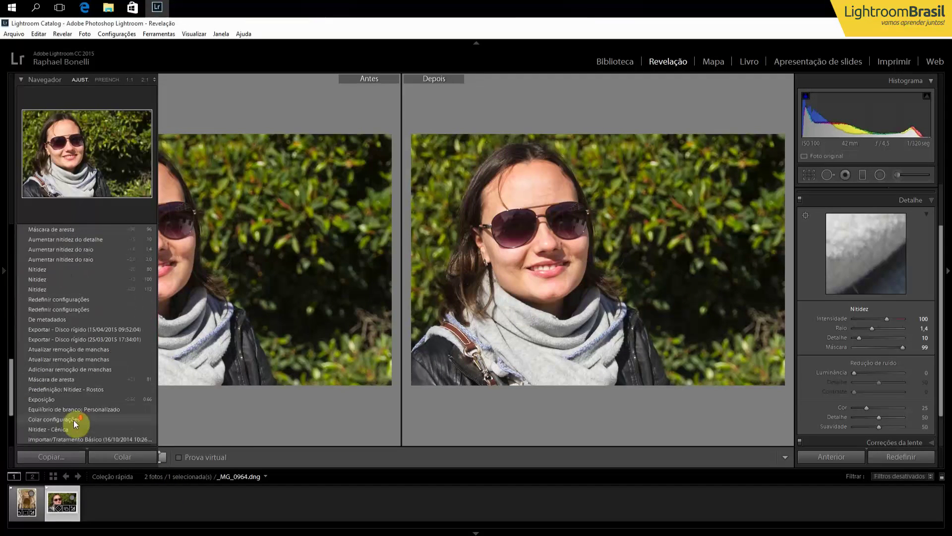
pyautogui.scroll(-3, 73, 419)
pyautogui.rightClick(64, 344)
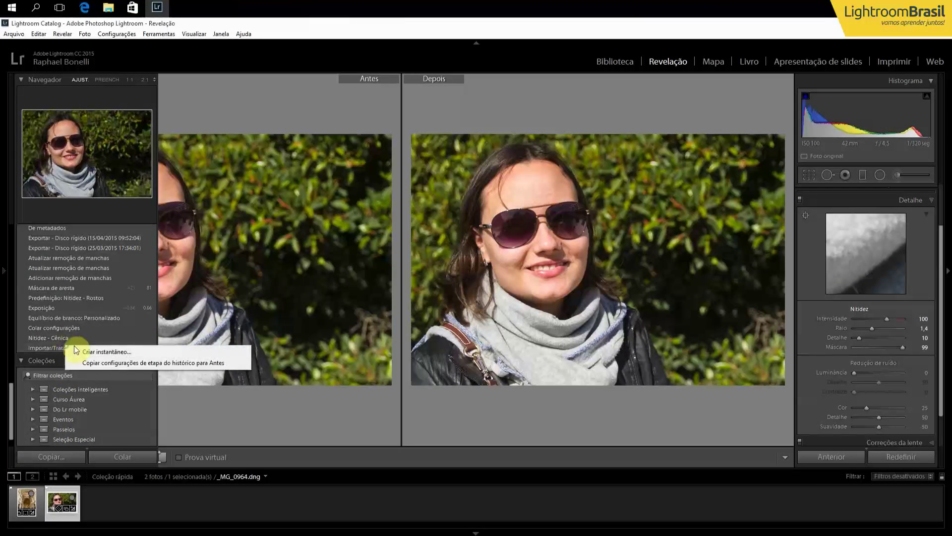
pyautogui.click(97, 363)
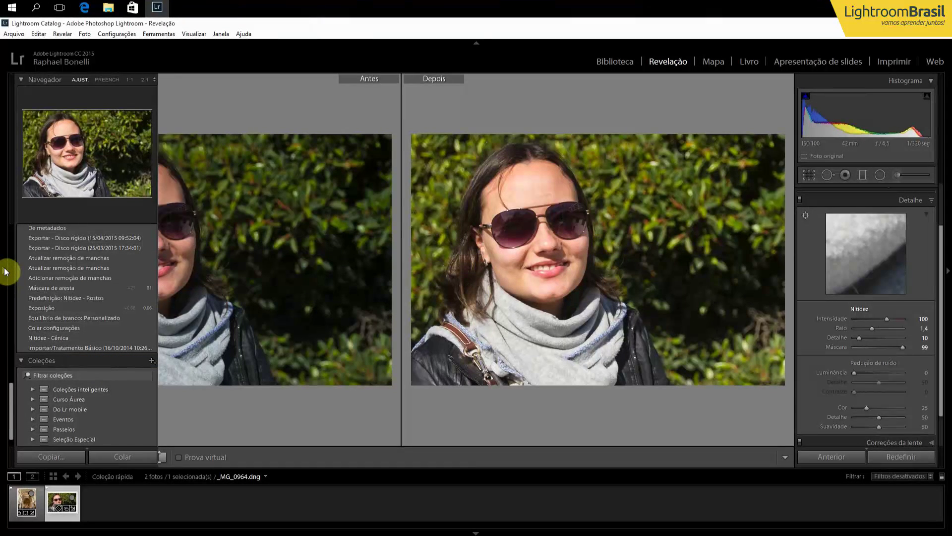
# - Copy the settings of the Redefinir configurações history step just before the first Nitidez change to Antes
pyautogui.scroll(5, 74, 274)
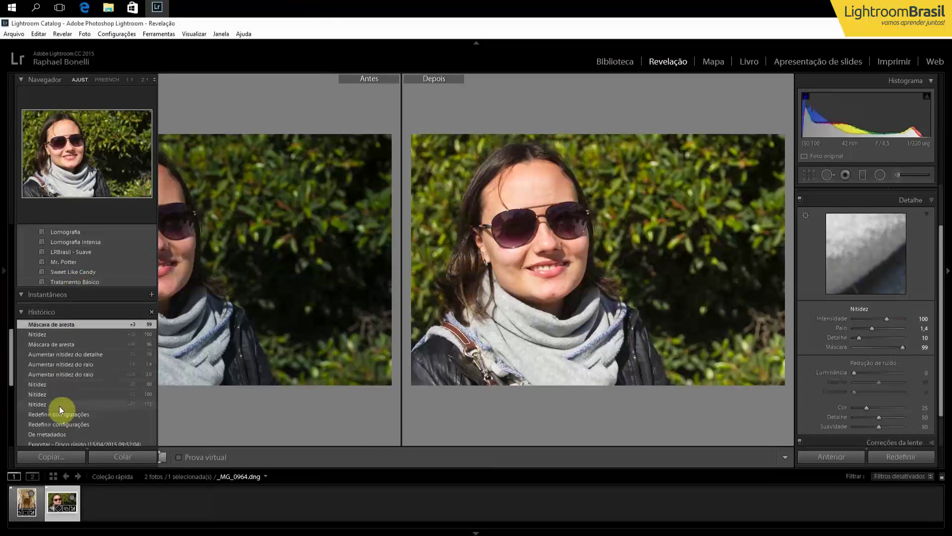
pyautogui.rightClick(60, 416)
pyautogui.click(95, 434)
pyautogui.press('z')
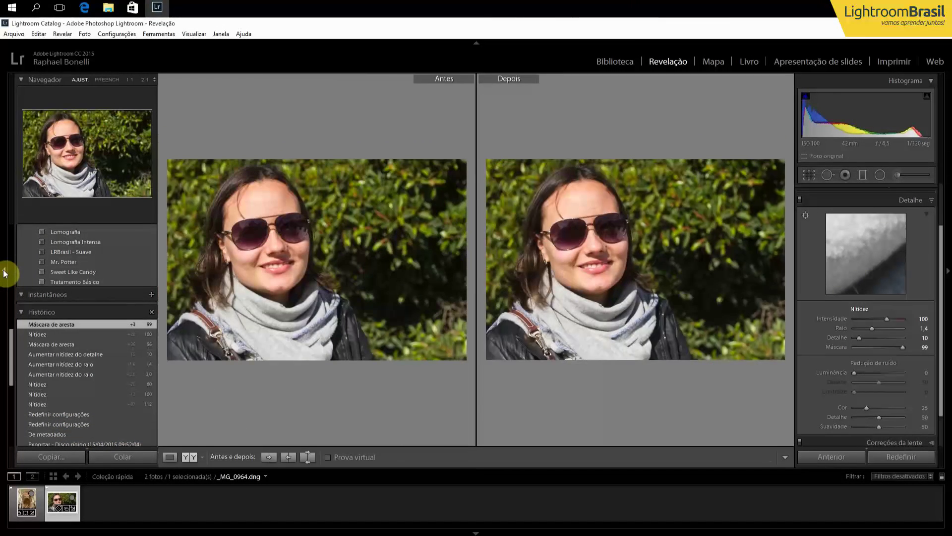
pyautogui.click(4, 273)
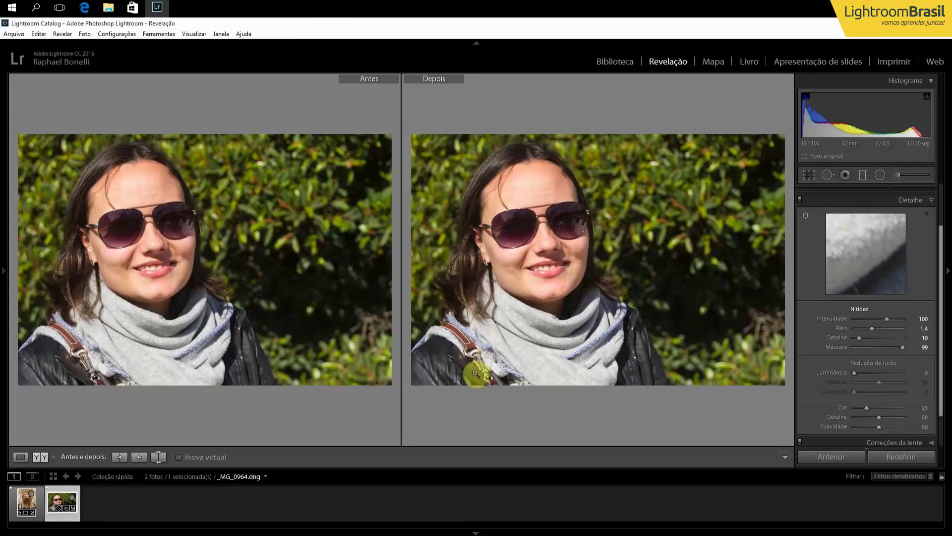
# - Compare the face before and after at 1:3 zoom, and return to the single-photo view
pyautogui.moveTo(3, 133)
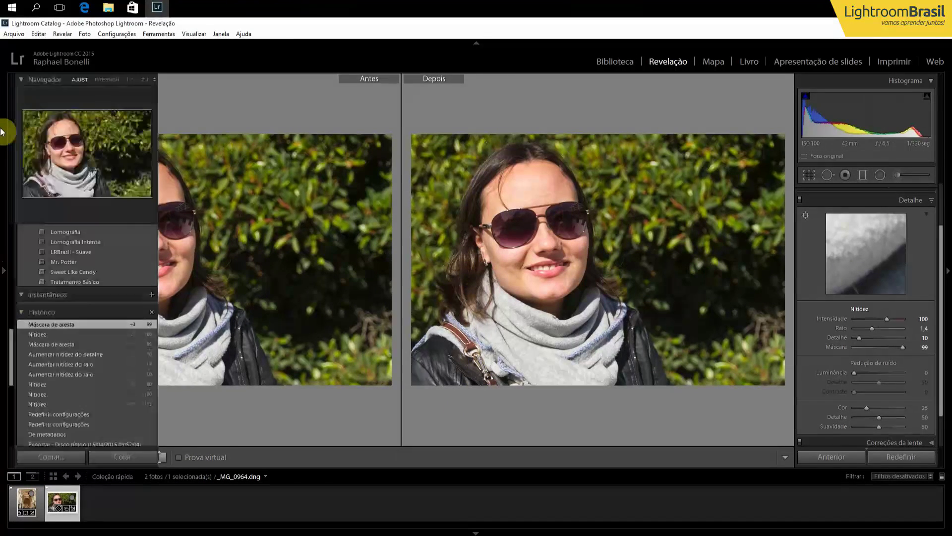
pyautogui.click(146, 78)
pyautogui.click(153, 78)
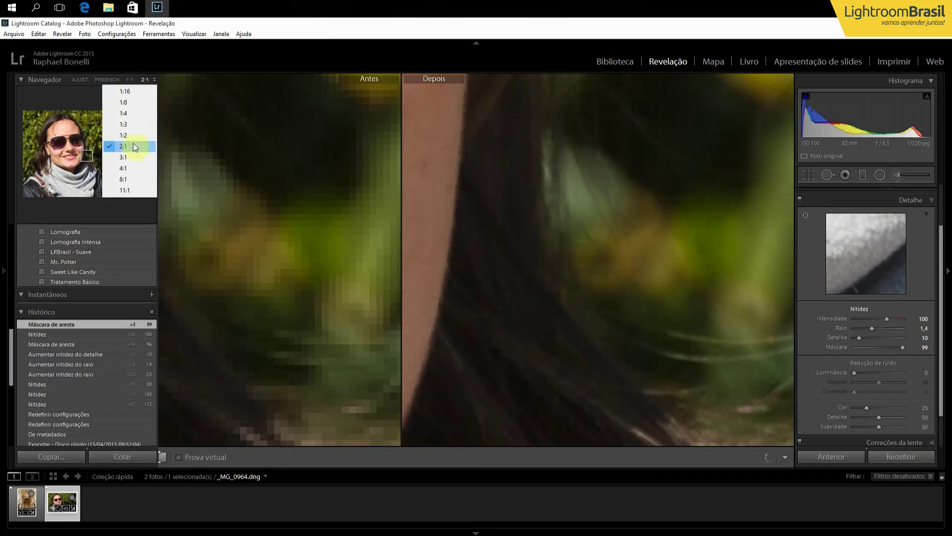
pyautogui.click(135, 124)
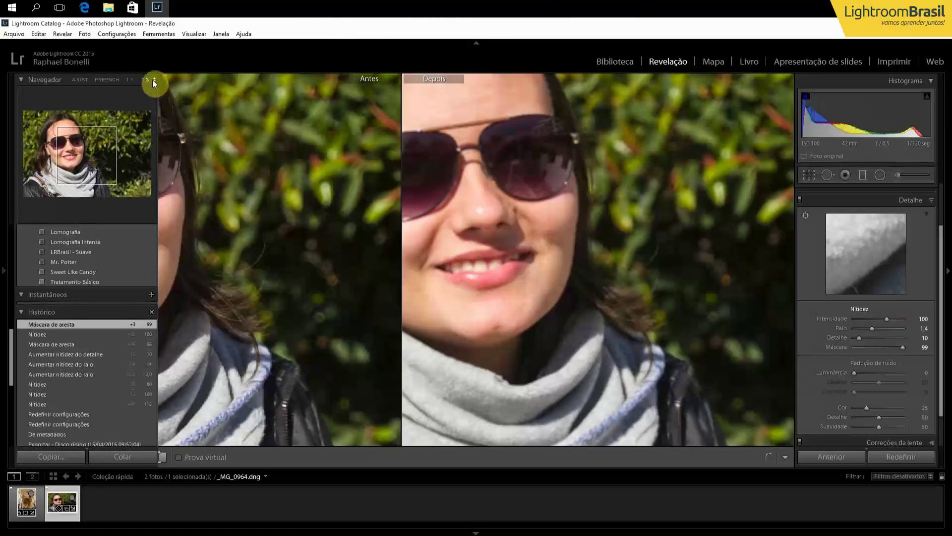
pyautogui.moveTo(589, 272); pyautogui.dragTo(634, 285)
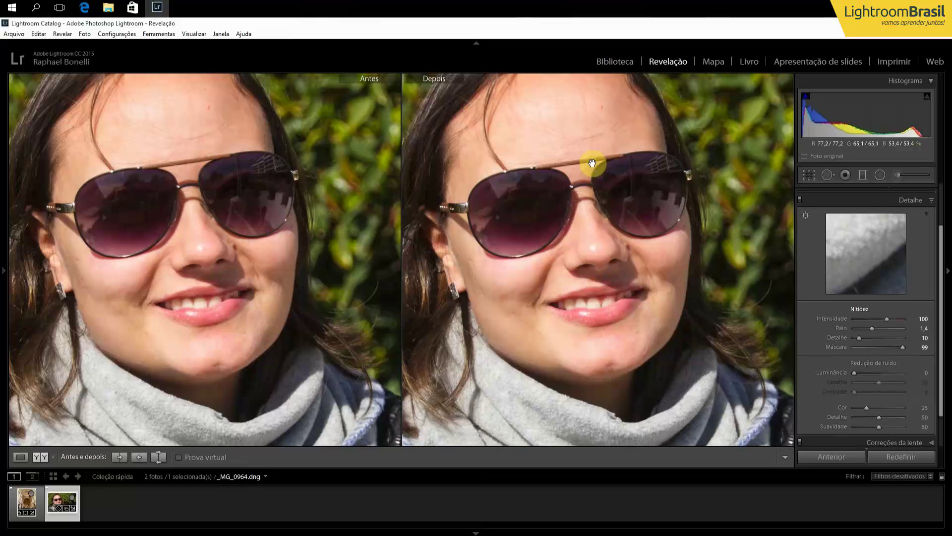
pyautogui.click(19, 456)
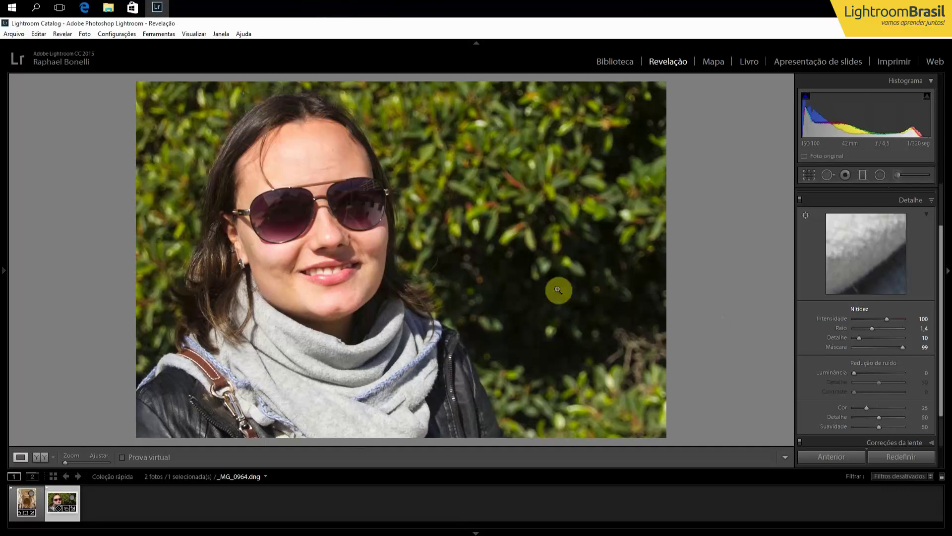
# - Switch to the Biblioteca grid and select both the church and portrait photos
pyautogui.click(610, 61)
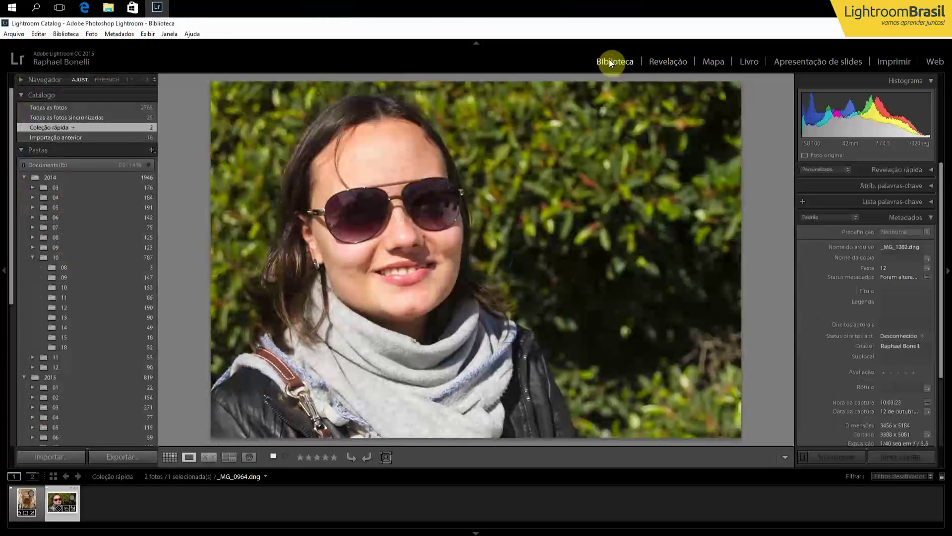
pyautogui.press('g')
pyautogui.keyDown('ctrl'); pyautogui.click(187, 135); pyautogui.keyUp('ctrl')
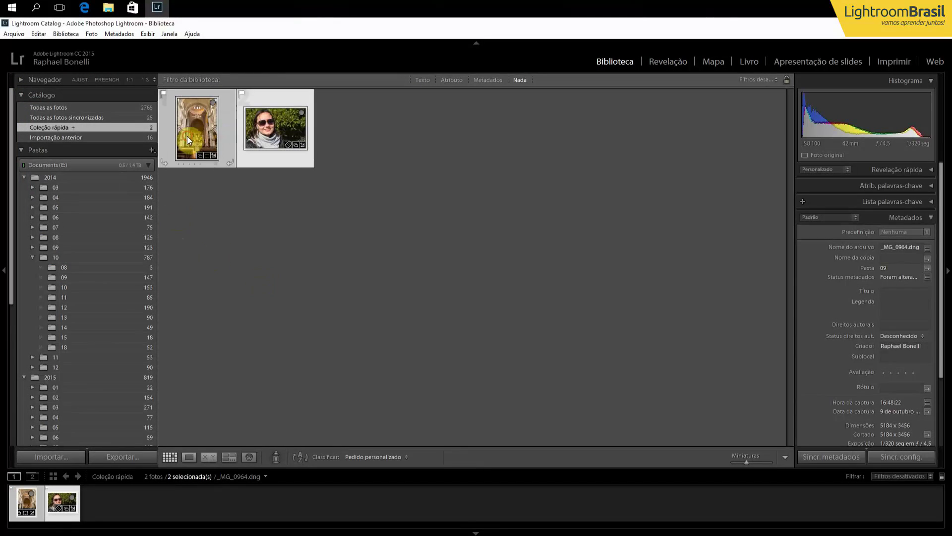
# - Export both photos with the Lightroom Brasil preset, reviewing its output sharpening for Tela at Padrão intensity
pyautogui.click(127, 460)
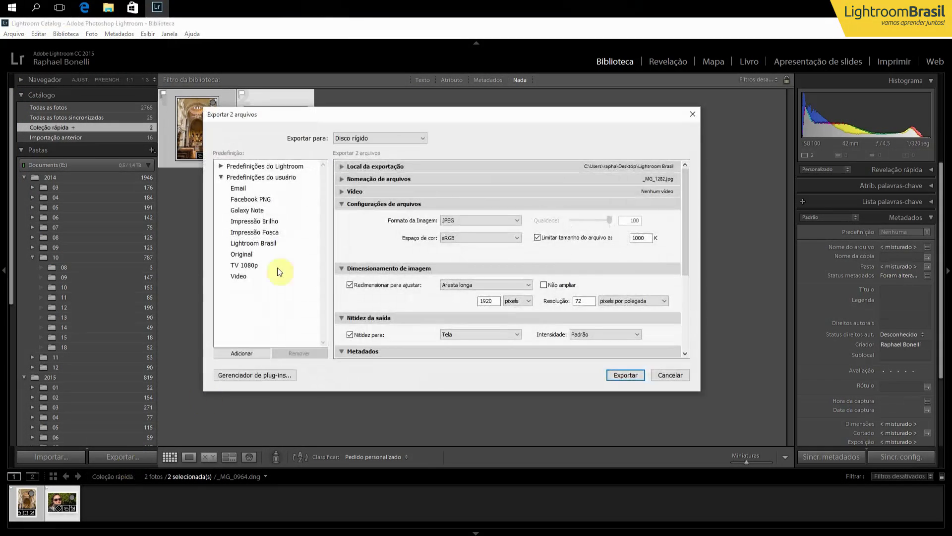
pyautogui.moveTo(476, 111); pyautogui.dragTo(606, 135)
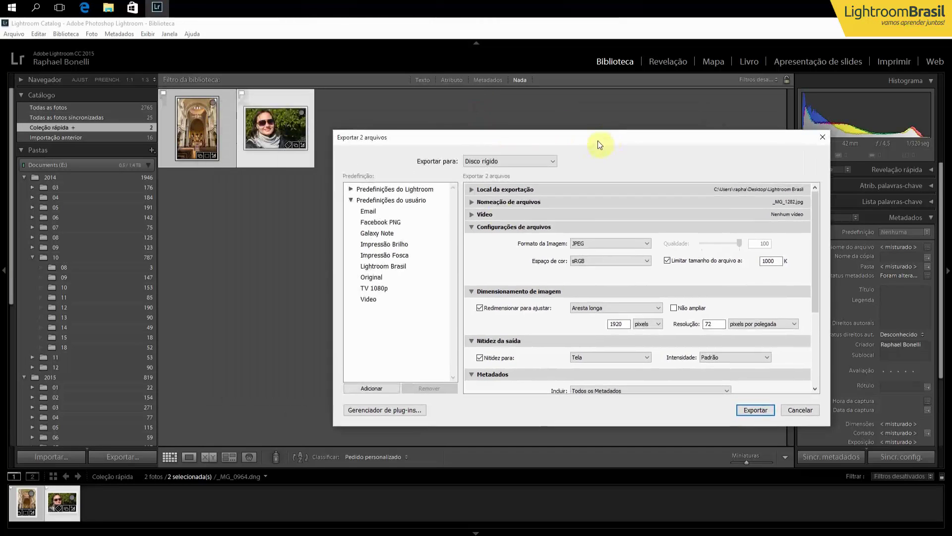
pyautogui.click(381, 267)
pyautogui.moveTo(816, 243); pyautogui.dragTo(819, 320)
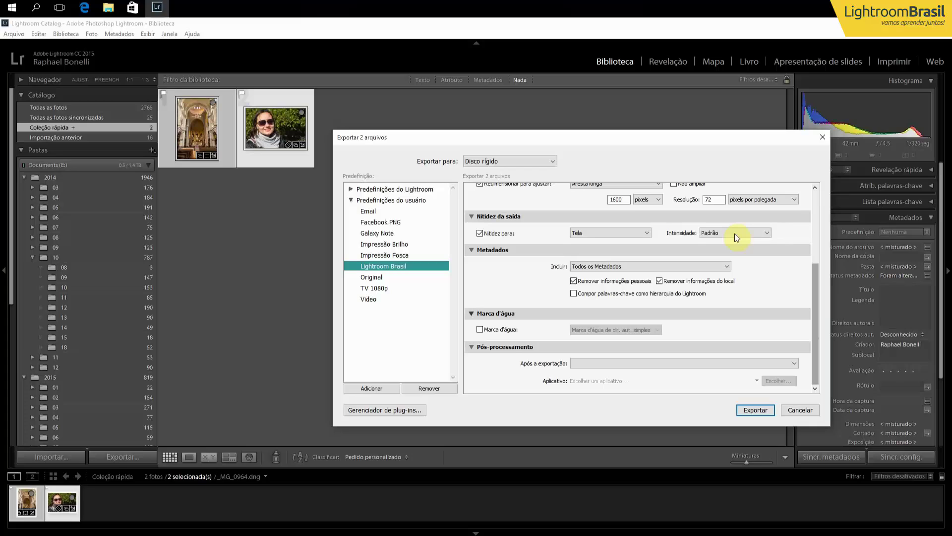
pyautogui.click(748, 415)
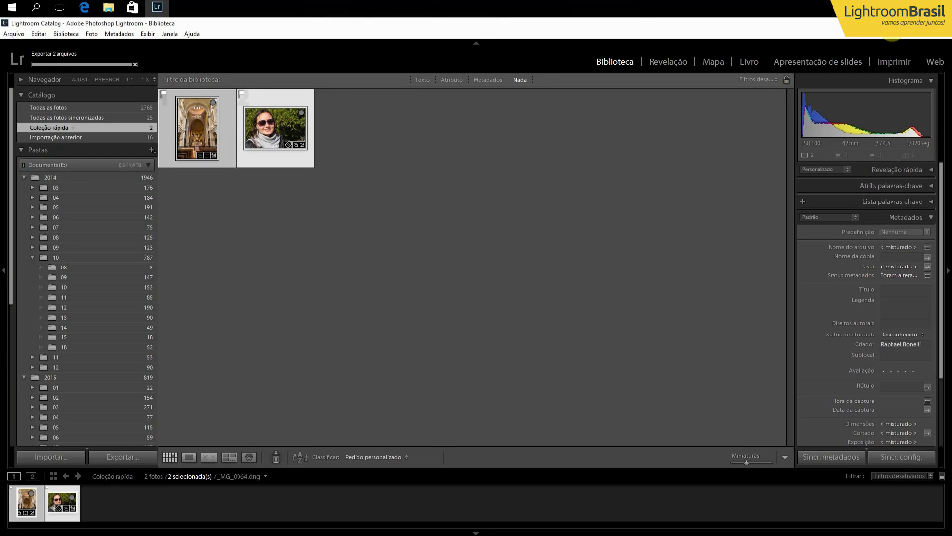
# - View the exported _MG_0964.jpg and _MG_1282.jpg from the desktop's Lightroom Brasil folder in Fotos, and close the viewer and folder
pyautogui.click(892, 23)
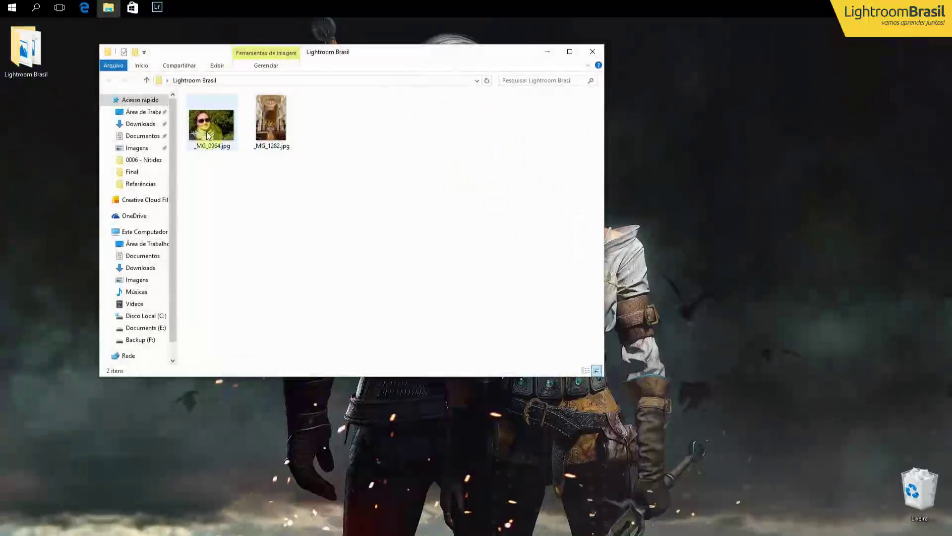
pyautogui.doubleClick(206, 132)
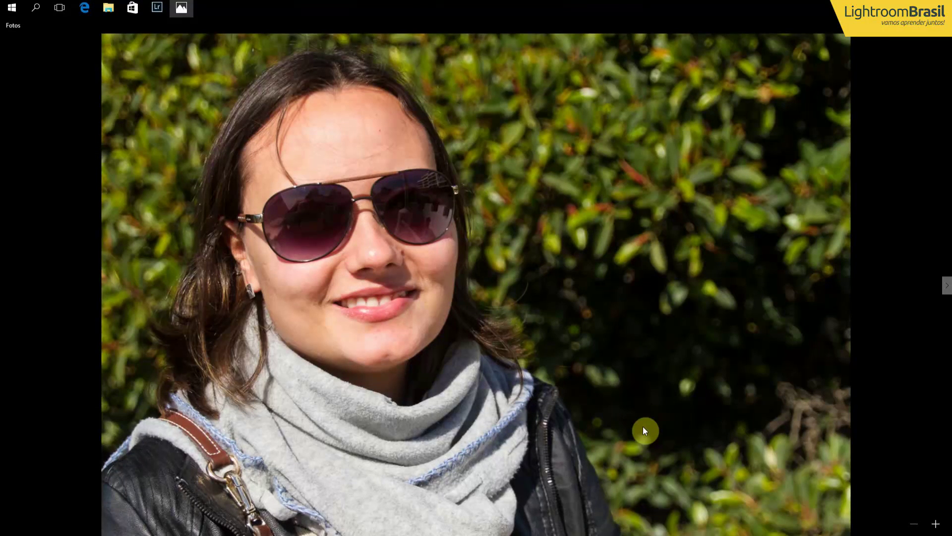
pyautogui.click(943, 290)
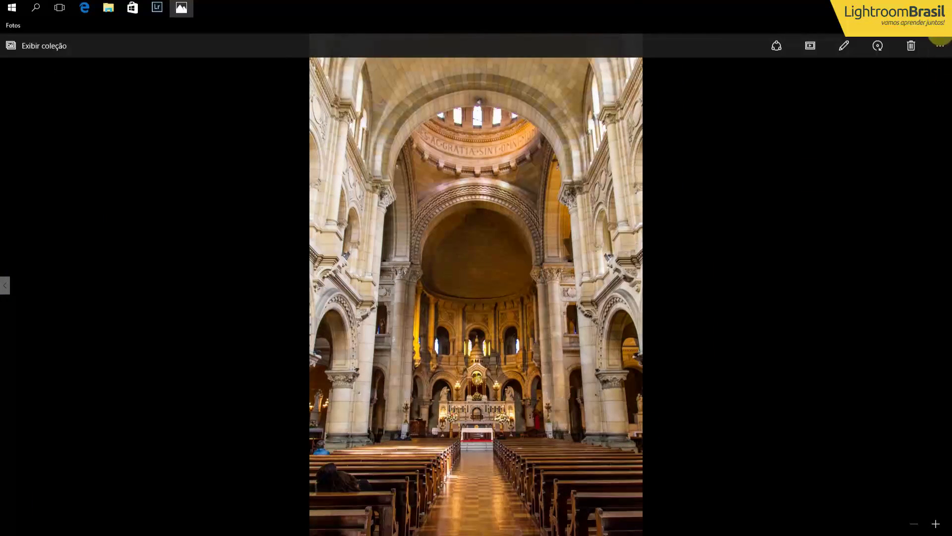
pyautogui.hotkey('alt', 'F4')
pyautogui.click(591, 52)
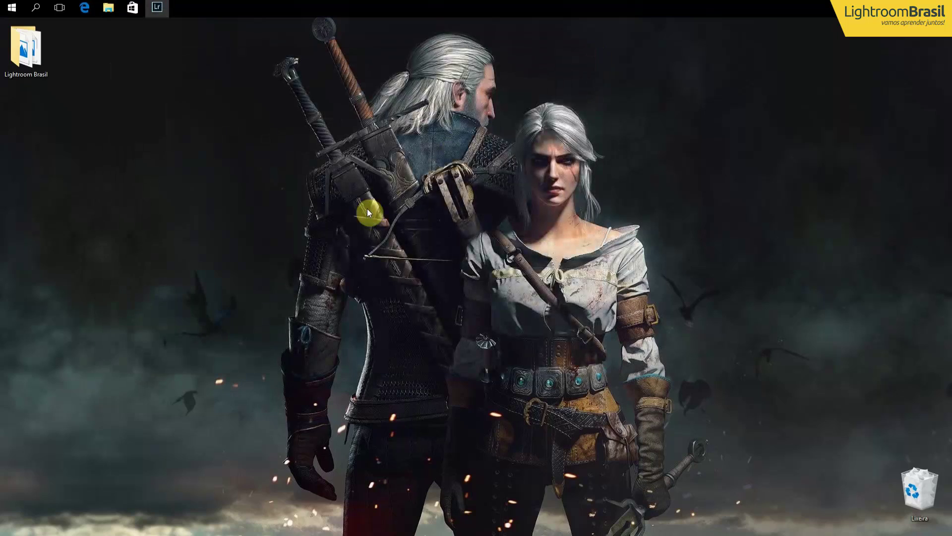